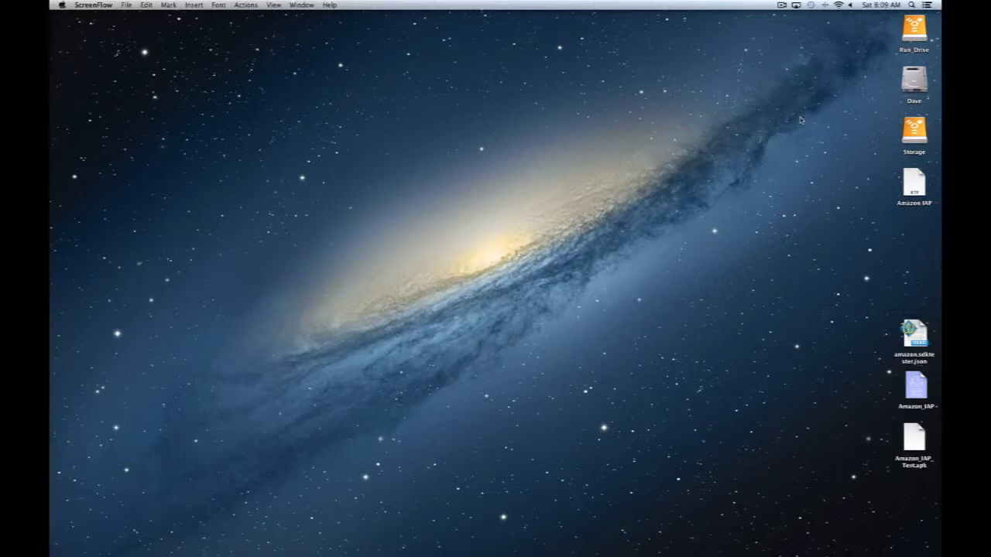
# Step: Open a Terminal window and move it to the upper middle of the desktop
pyautogui.moveTo(595, 538)
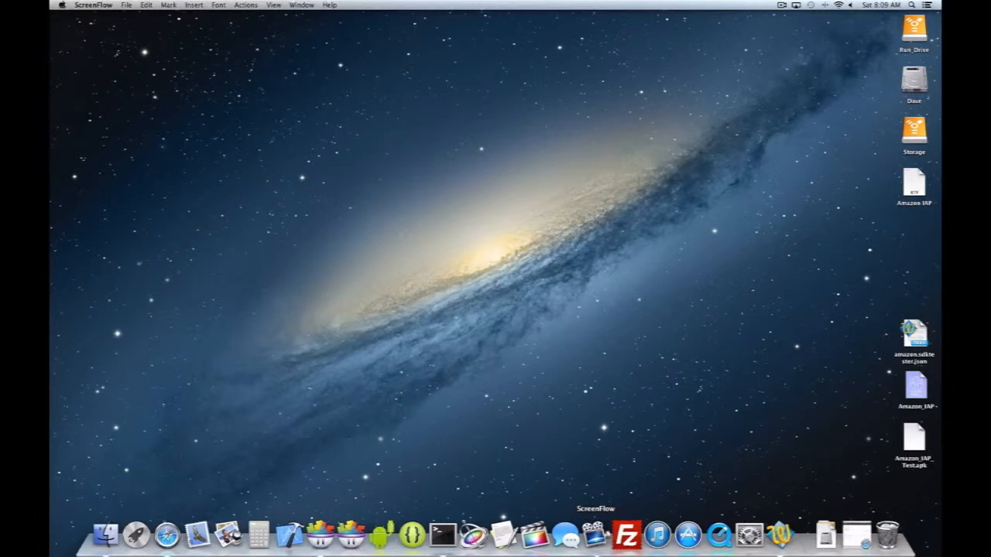
pyautogui.click(442, 534)
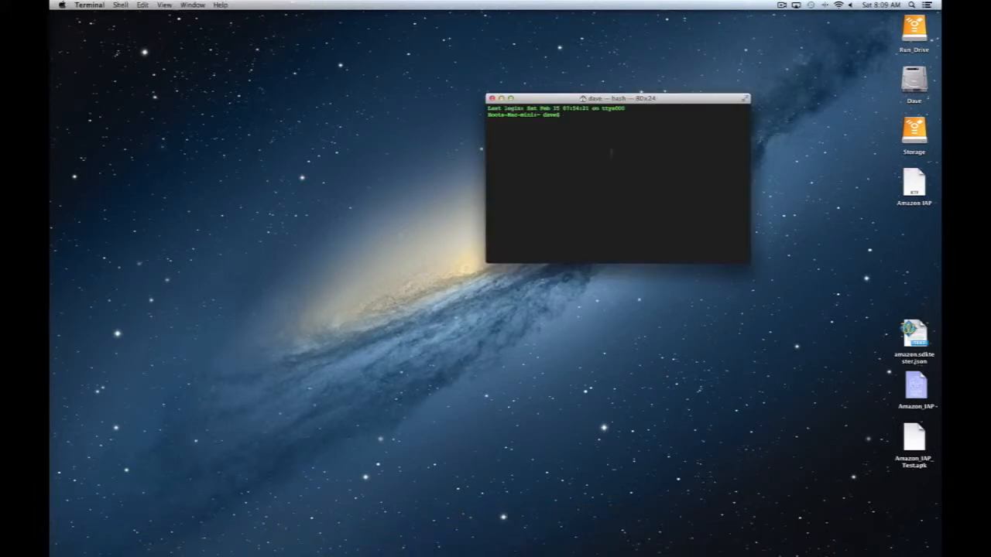
pyautogui.moveTo(687, 102); pyautogui.dragTo(534, 58)
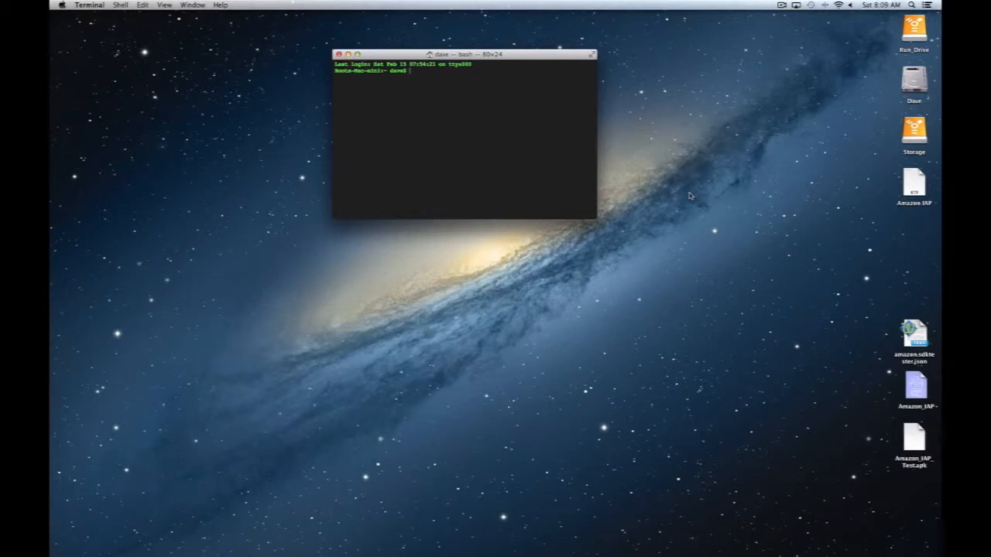
pyautogui.click(914, 438)
pyautogui.doubleClick(914, 438)
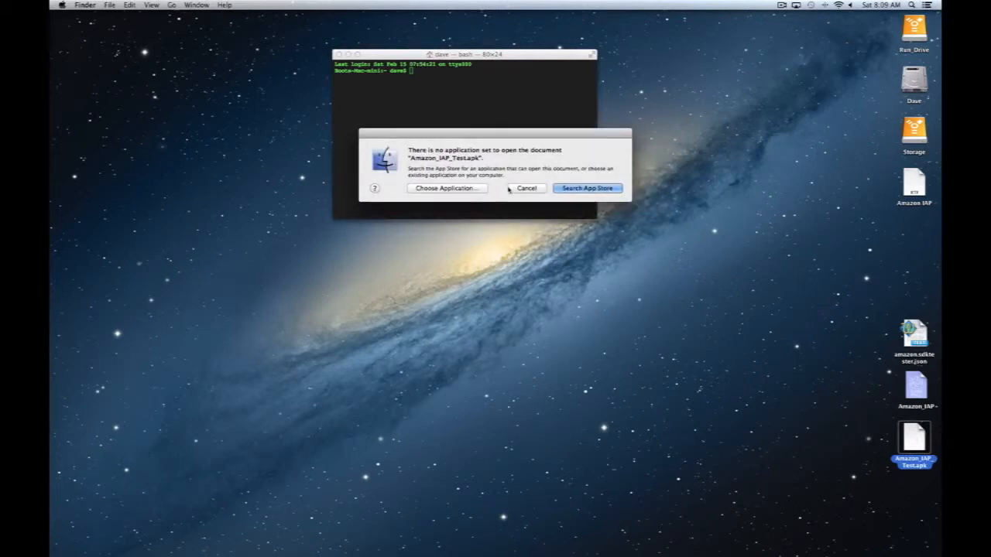
pyautogui.click(530, 189)
# Step: Copy the command "keytool -list -keystore" from the desktop note Amazon IAP and paste it at the Terminal prompt
pyautogui.doubleClick(914, 185)
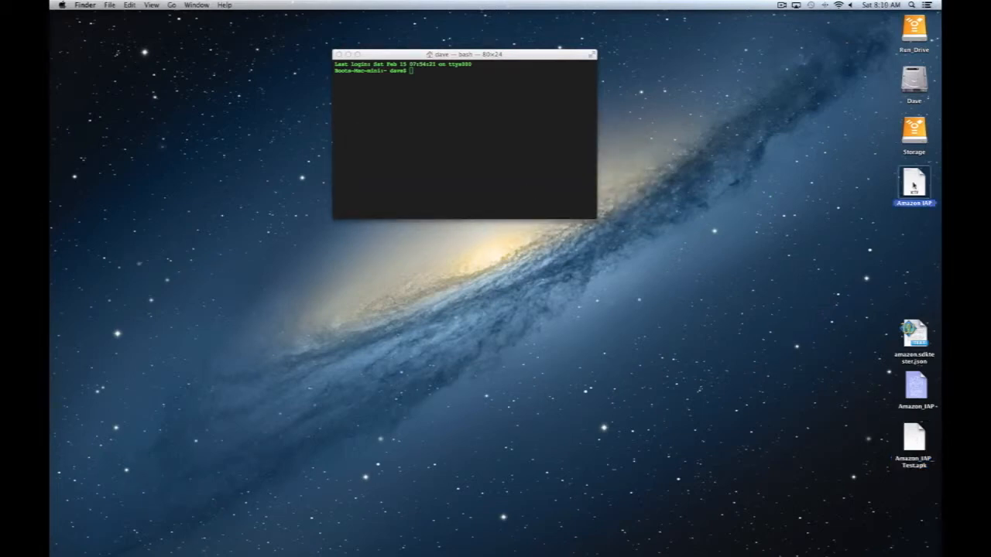
pyautogui.moveTo(329, 43); pyautogui.dragTo(246, 43)
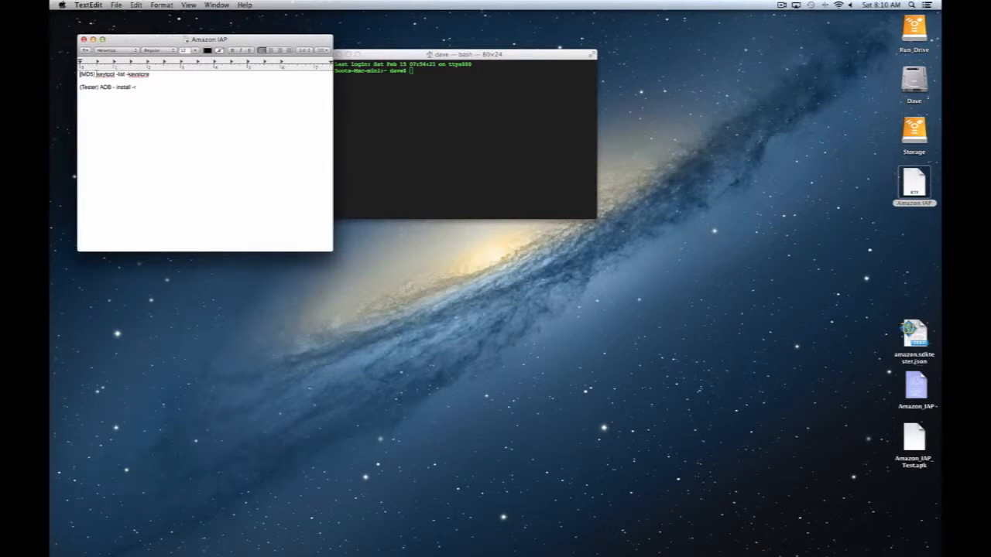
pyautogui.moveTo(95, 74); pyautogui.dragTo(152, 74)
pyautogui.press('super+c')
pyautogui.click(410, 54)
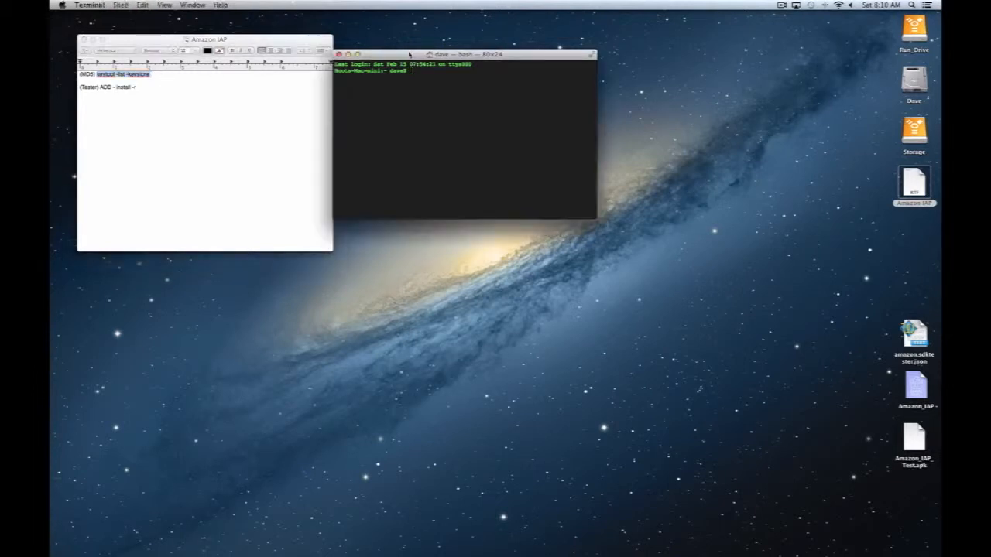
pyautogui.moveTo(409, 54); pyautogui.dragTo(422, 54)
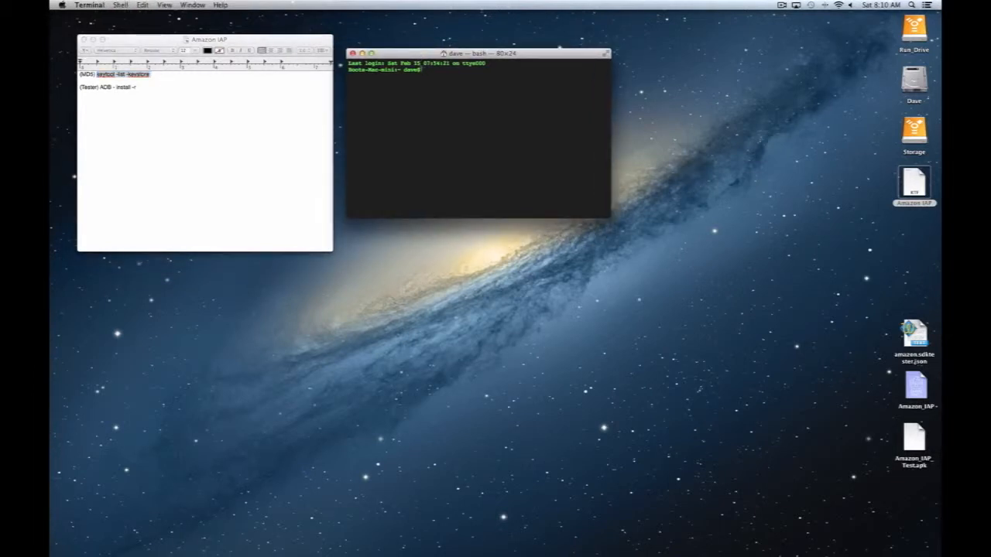
pyautogui.press('super+v')
pyautogui.press('super+plus')
pyautogui.press('super+plus')
# Step: Append the path of gleesongroupmedia.keystore from the home folder to the keytool command, closing the file window when done
pyautogui.doubleClick(914, 31)
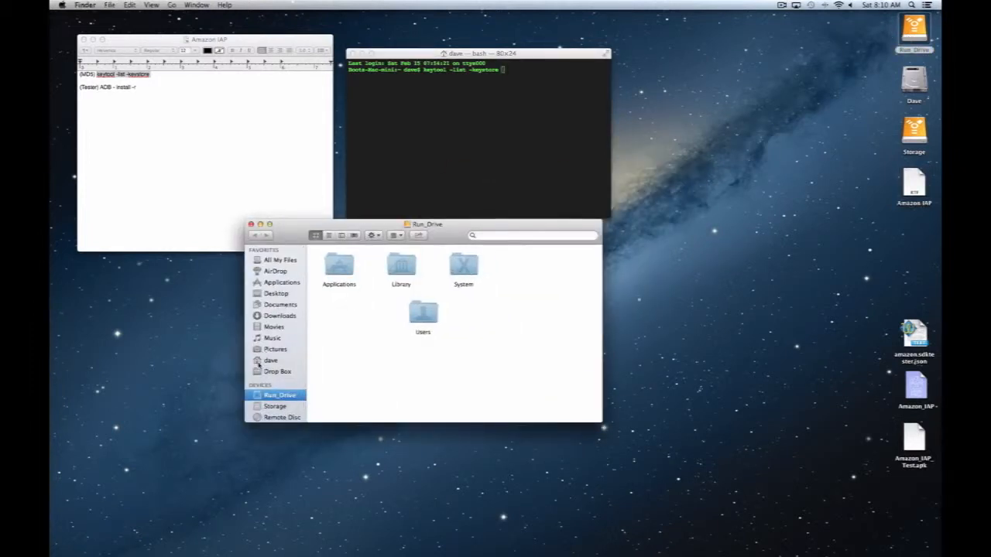
pyautogui.click(263, 361)
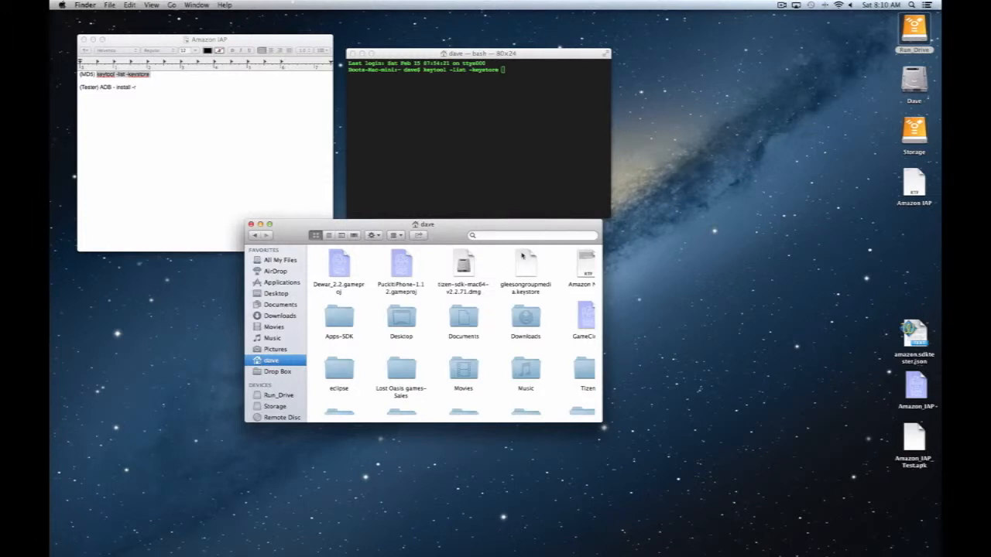
pyautogui.moveTo(524, 267); pyautogui.dragTo(527, 75)
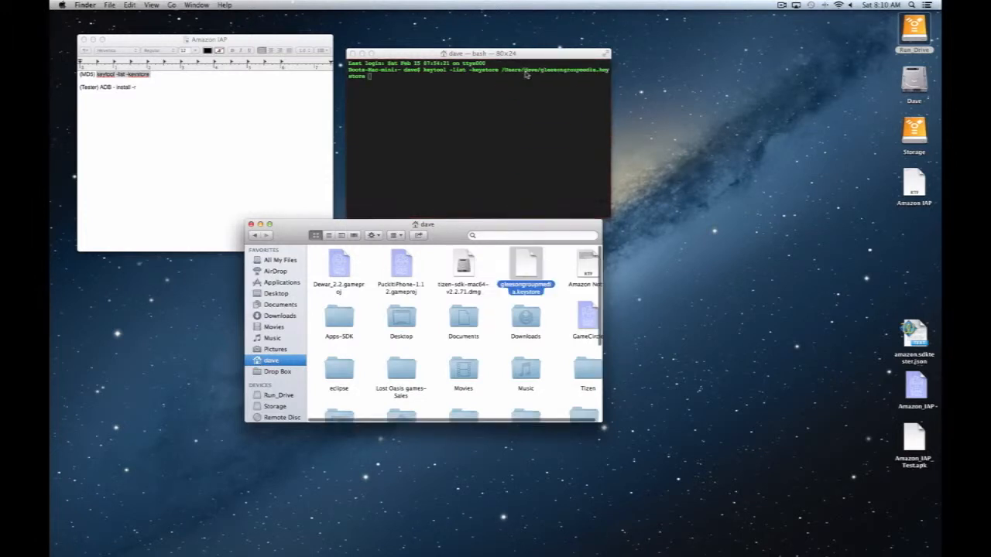
pyautogui.click(250, 225)
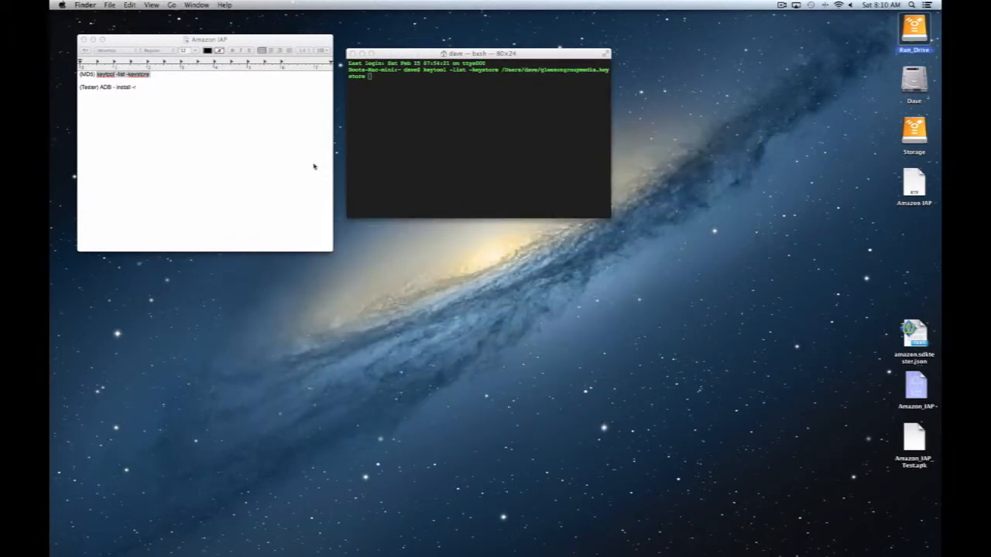
# Step: Run the keytool command and submit the keystore password to list the certificate's MD5 fingerprint
pyautogui.click(372, 77)
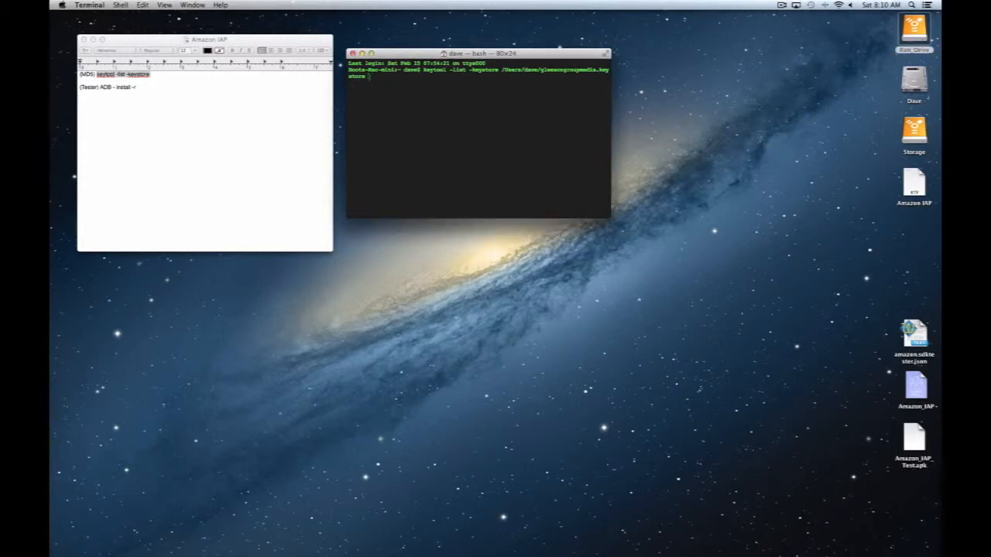
pyautogui.press('Return')
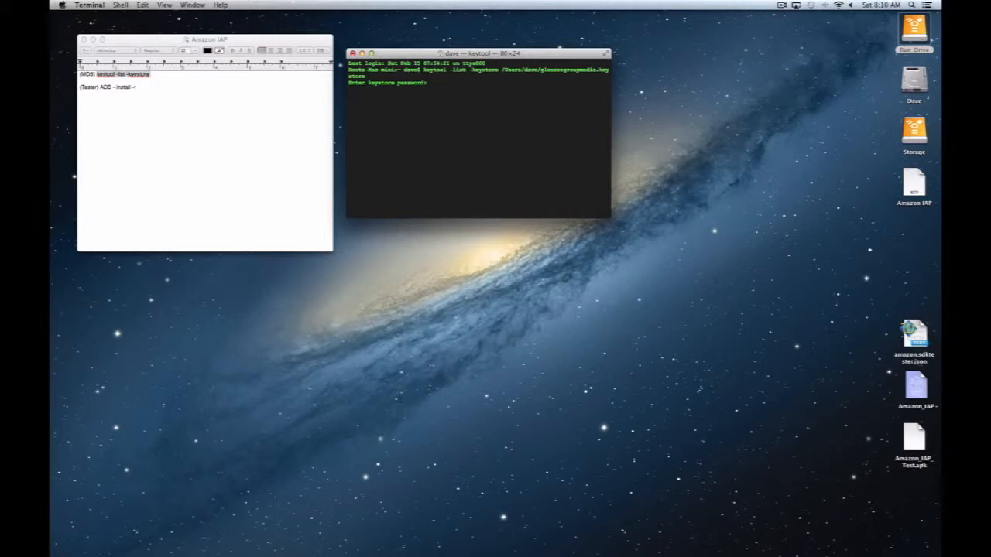
pyautogui.press('Return')
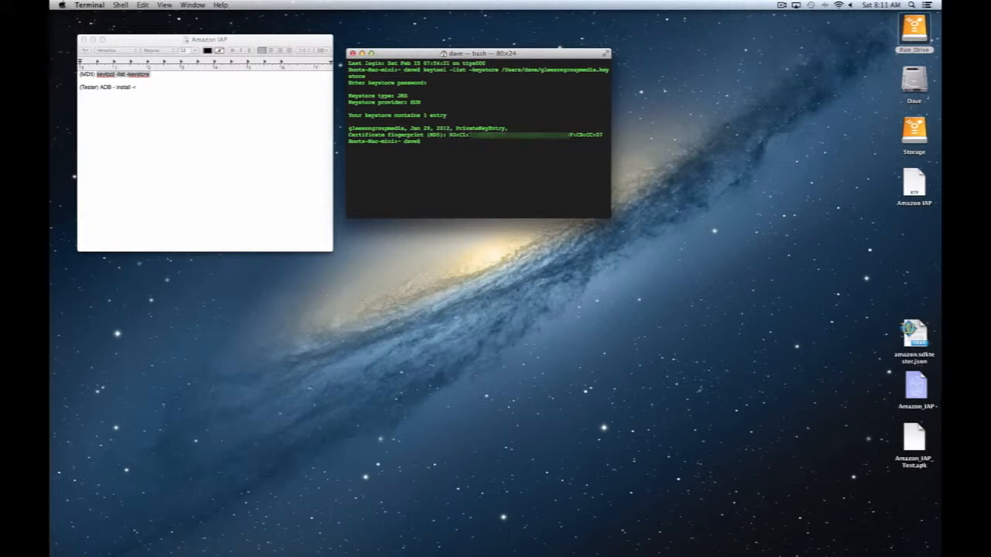
# Step: Close the Terminal window and the Amazon IAP note
pyautogui.click(352, 54)
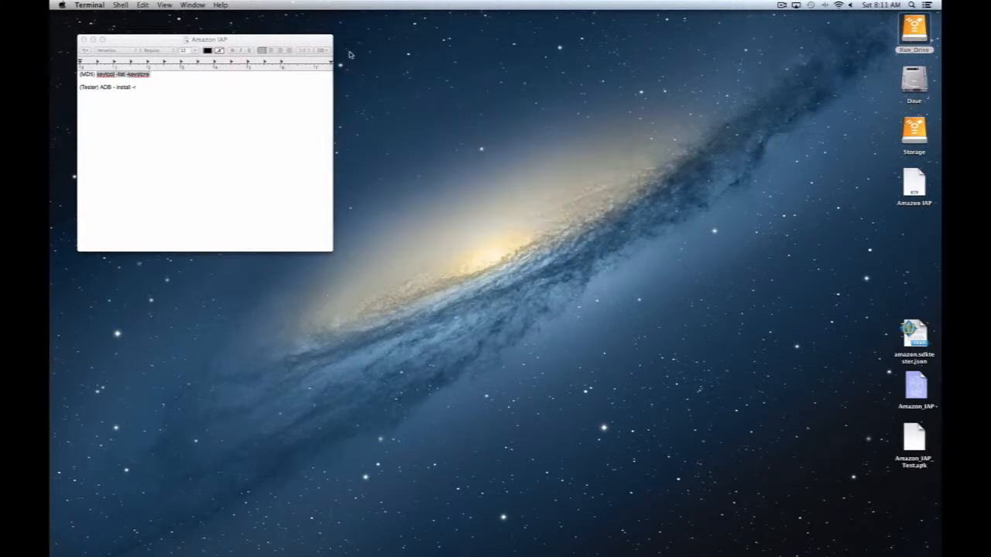
pyautogui.click(85, 41)
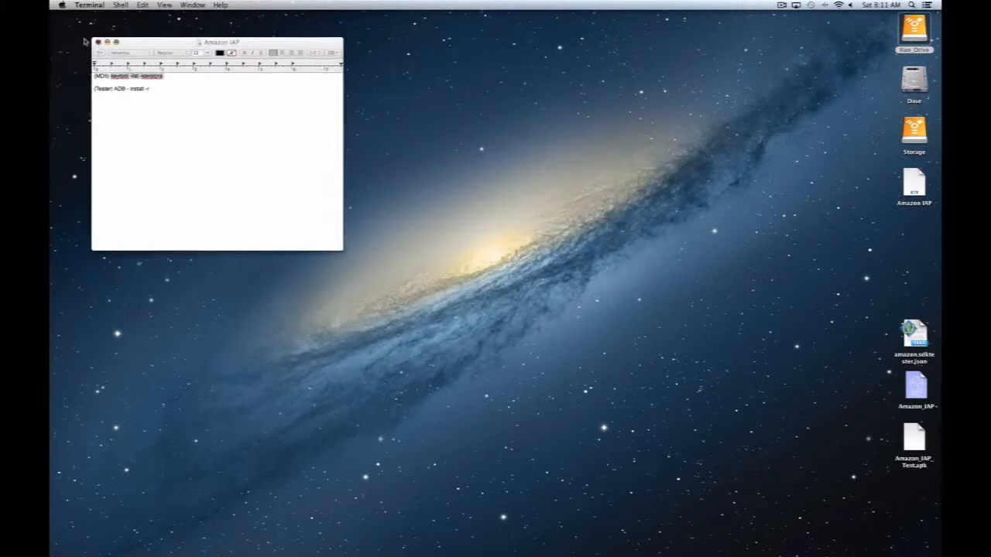
pyautogui.click(97, 42)
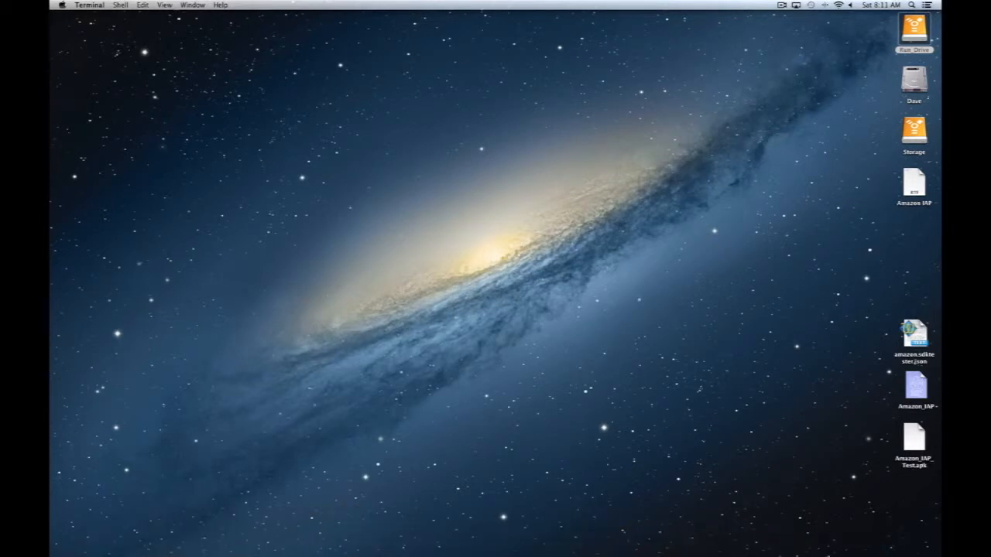
# Step: Switch to the Amazon Developer Console in Safari and start a new security profile under Apps & Services
pyautogui.click(855, 536)
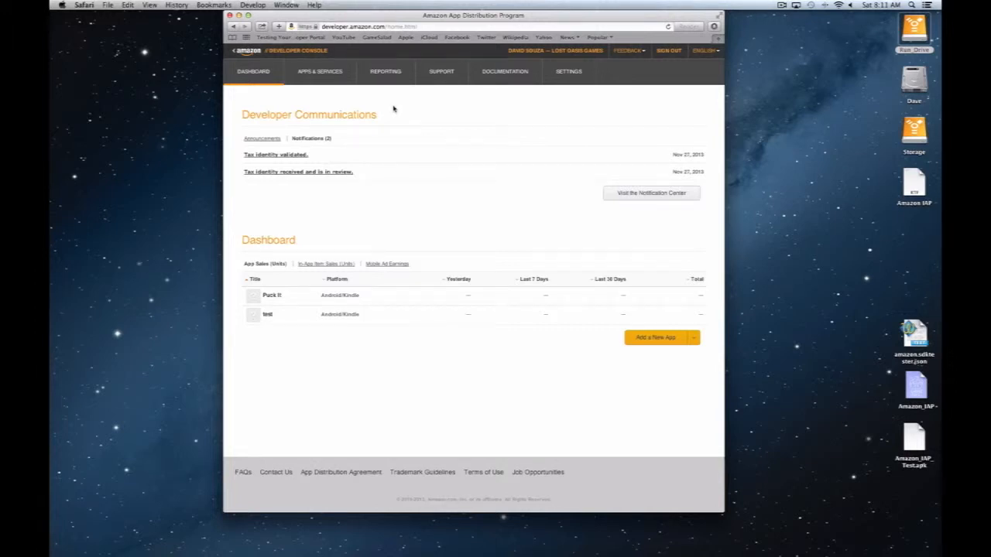
pyautogui.click(318, 71)
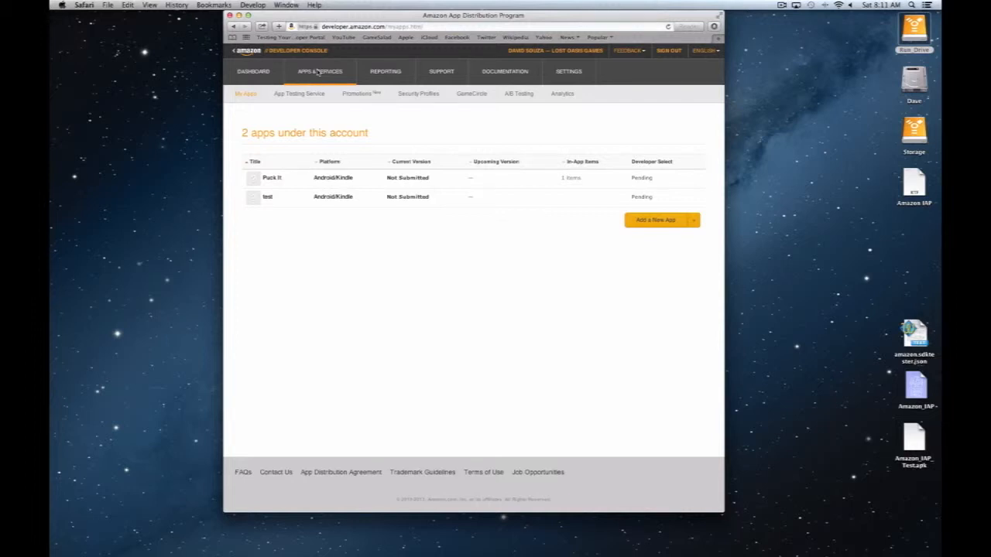
pyautogui.click(418, 95)
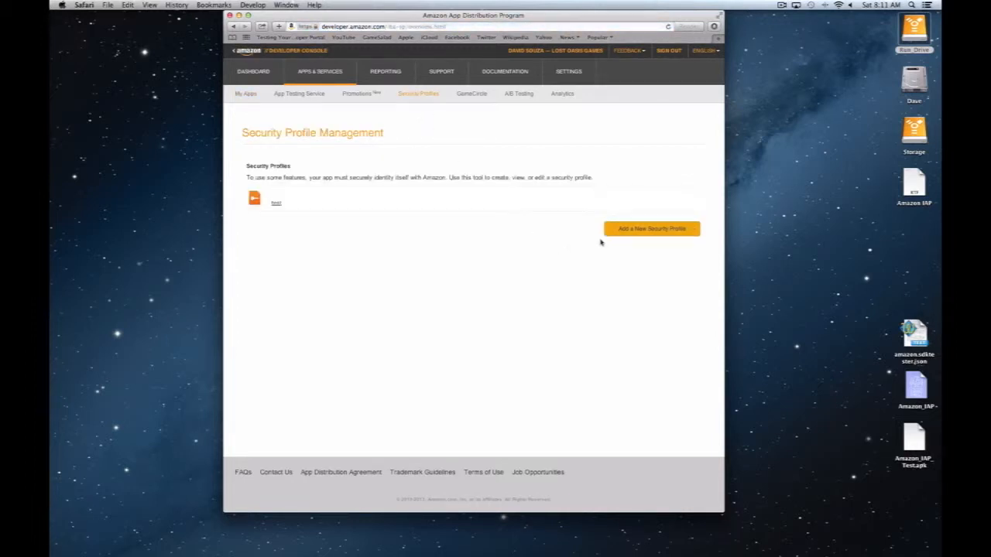
pyautogui.click(634, 232)
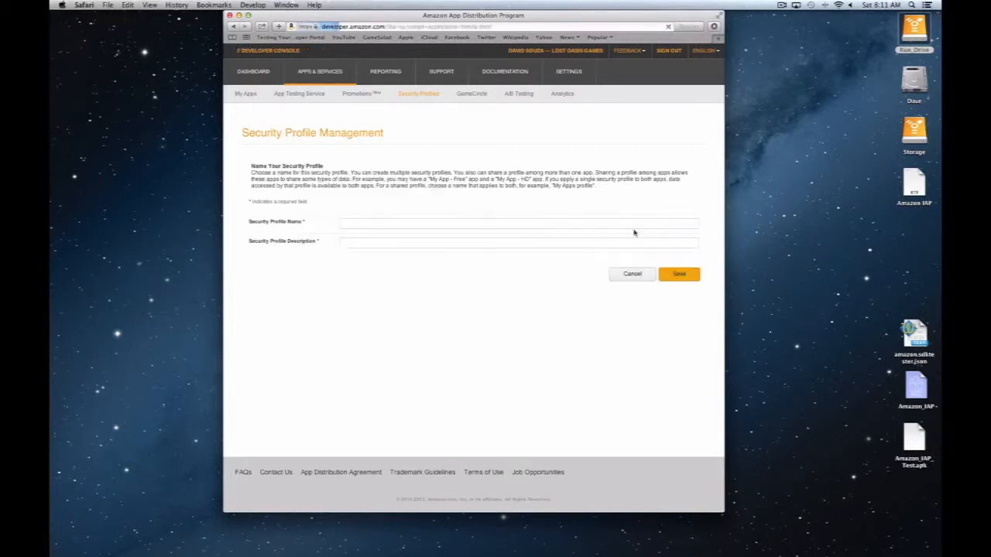
# Step: Name the security profile "fryingbacon", describe it as "lost Oasis Games" and save it
pyautogui.click(392, 224)
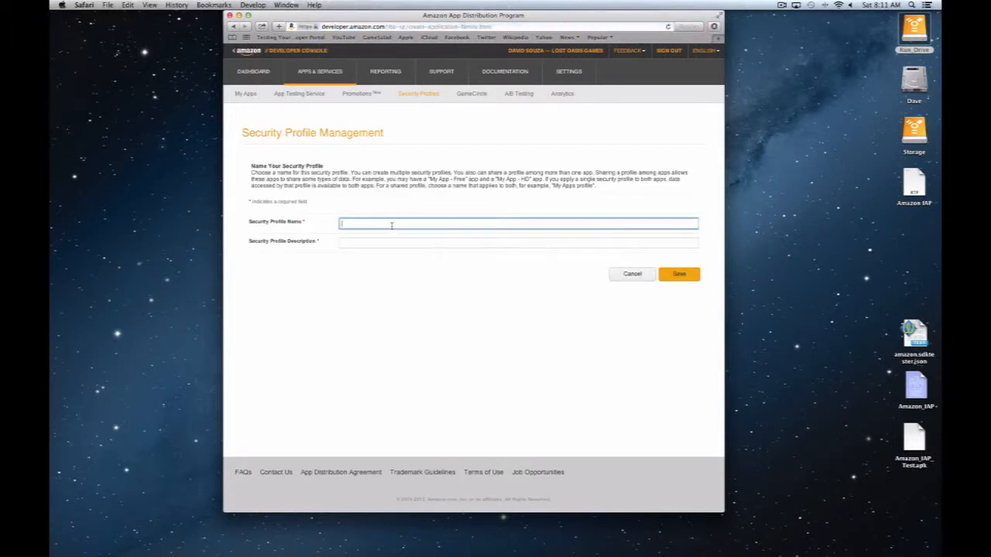
pyautogui.write('fryingbacon')
pyautogui.click(364, 241)
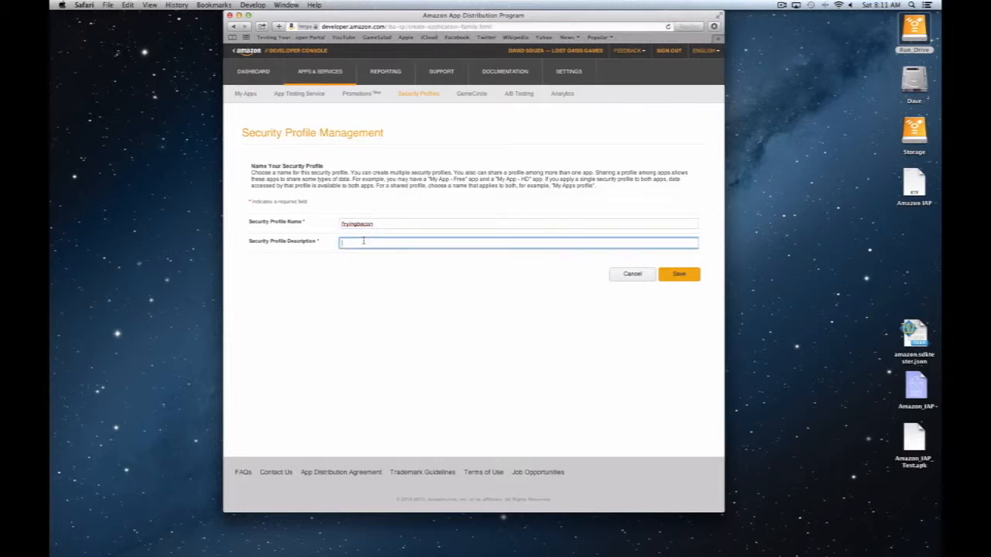
pyautogui.write('lost Oasis Games')
pyautogui.click(675, 275)
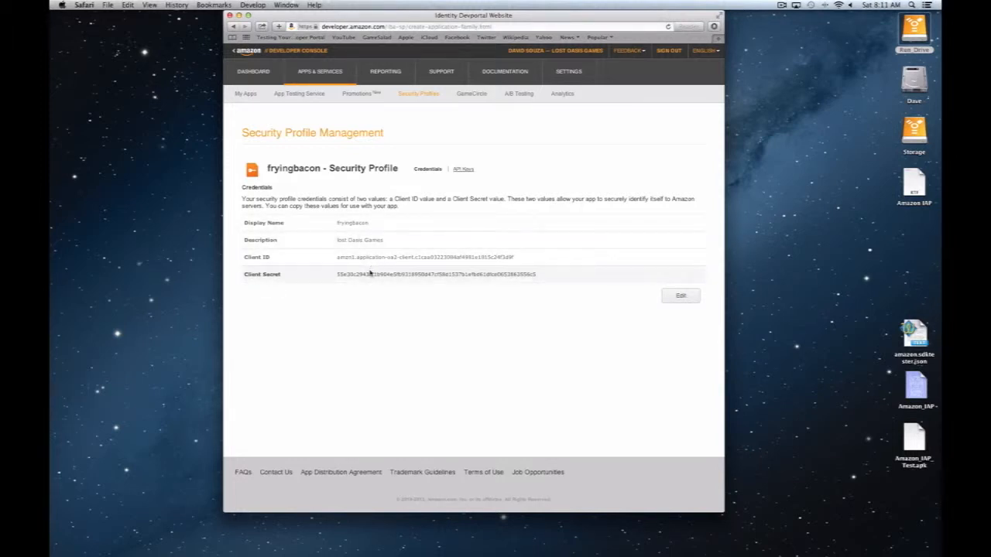
# Step: Review the fryingbacon profile's credentials and the fields of its API key form
pyautogui.click(462, 170)
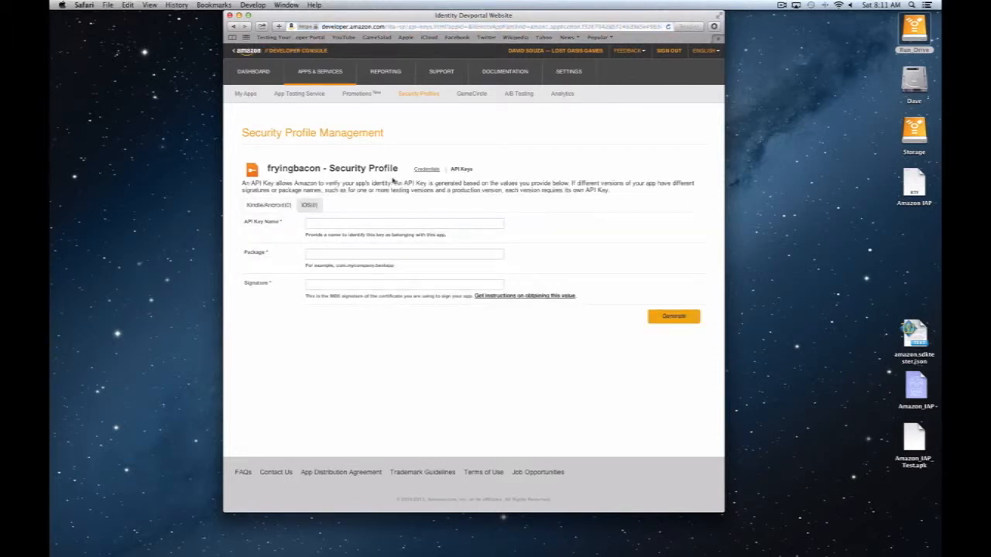
pyautogui.click(428, 171)
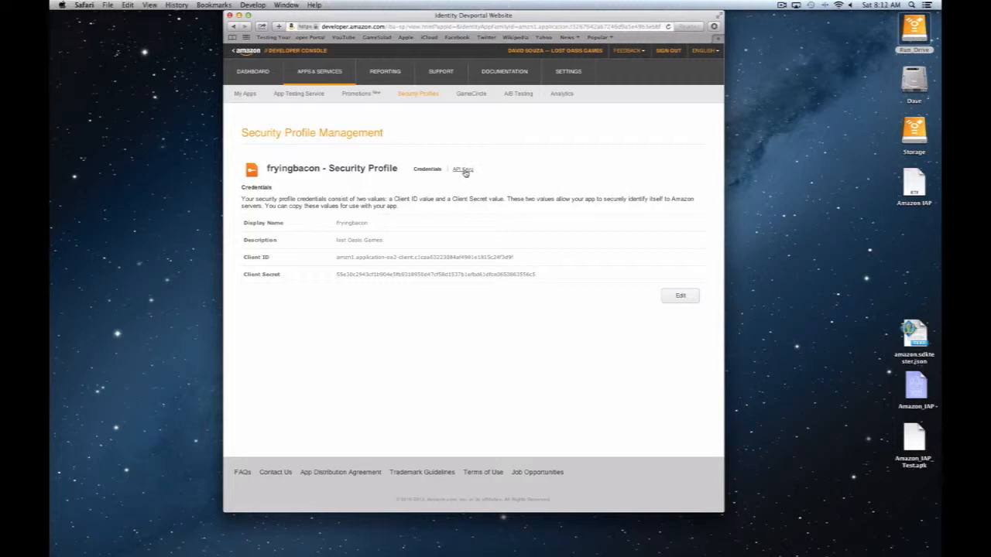
pyautogui.click(464, 171)
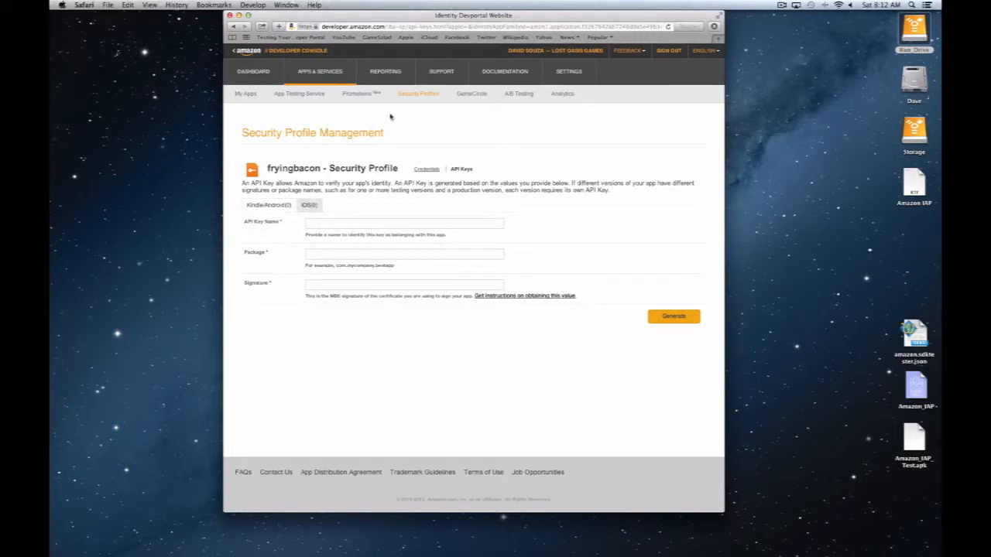
pyautogui.click(233, 27)
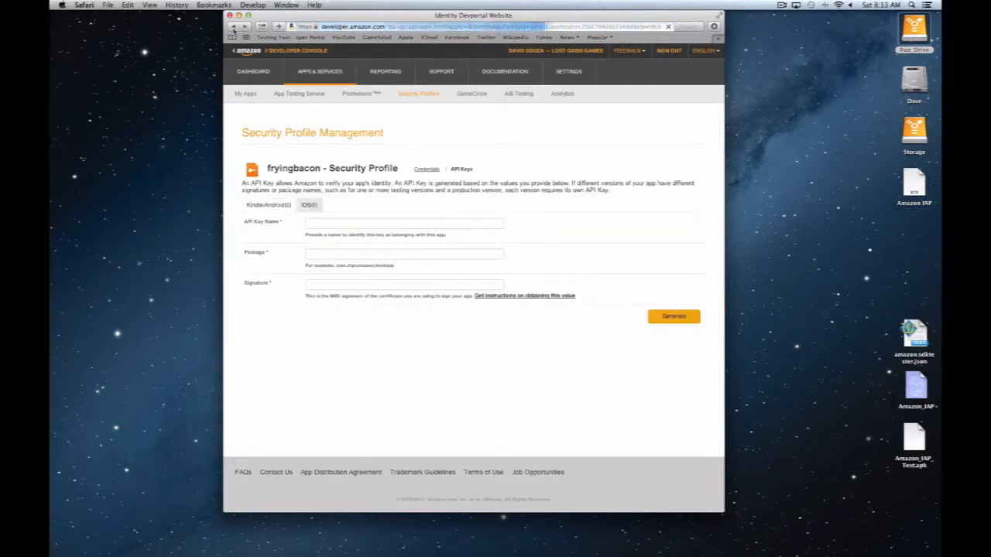
pyautogui.click(233, 27)
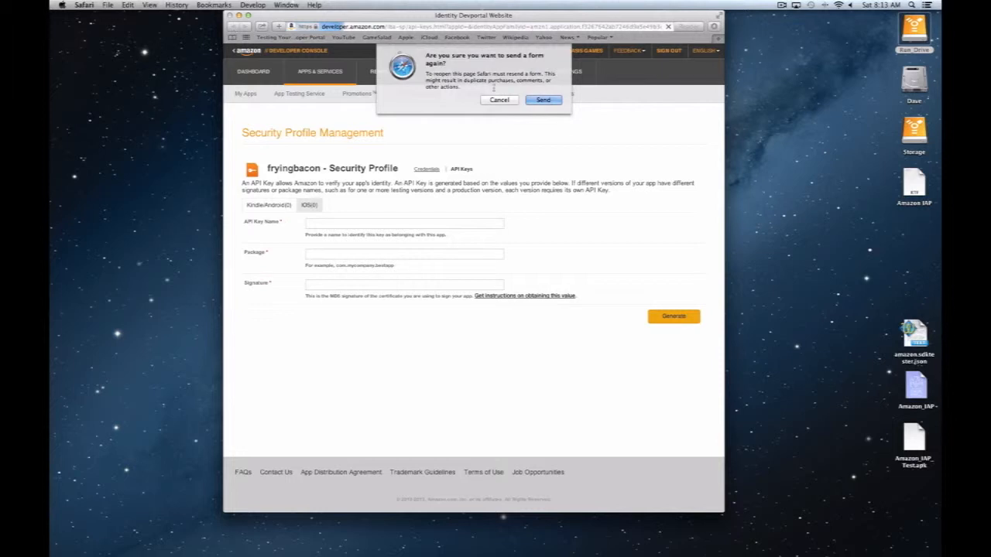
pyautogui.click(540, 99)
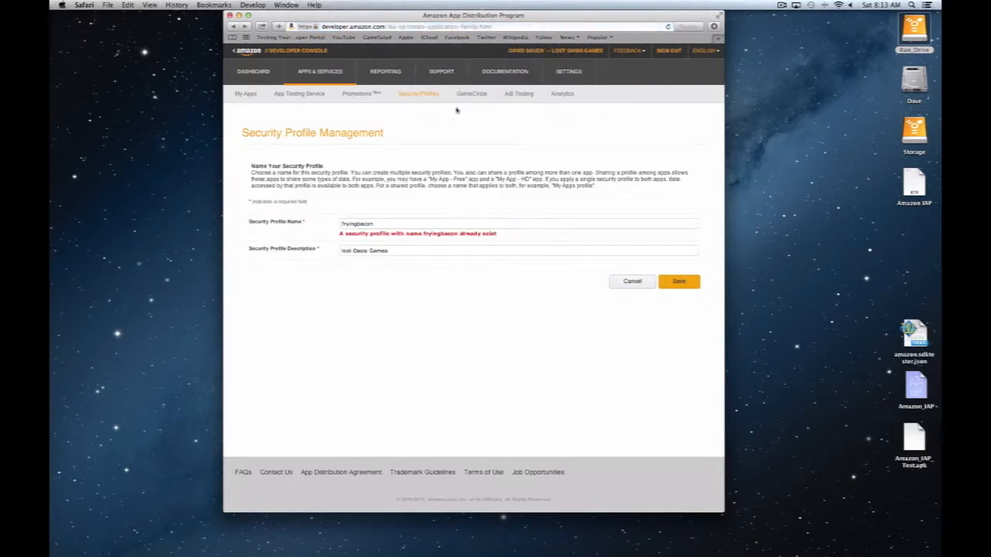
# Step: Open the existing test security profile from the profile list and view its API key details
pyautogui.click(433, 95)
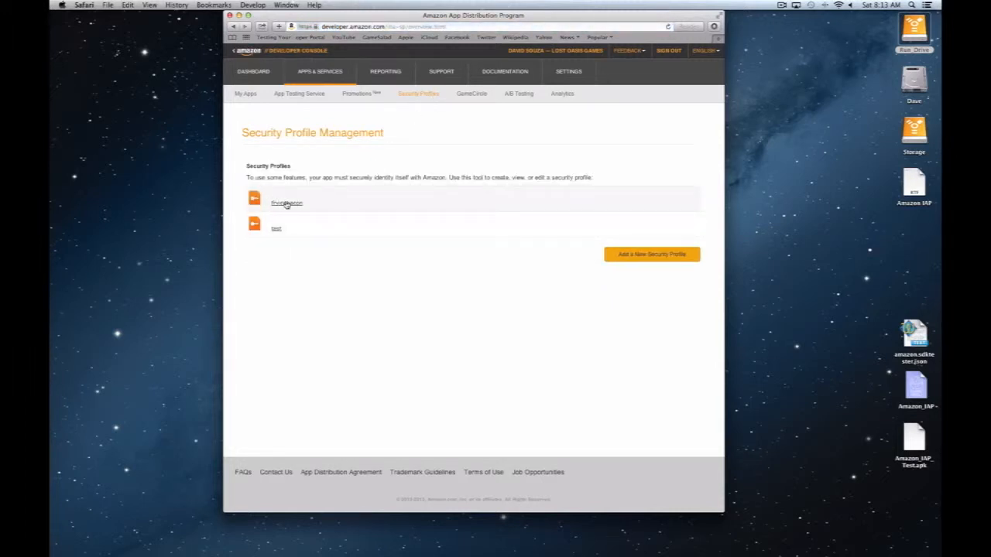
pyautogui.click(276, 230)
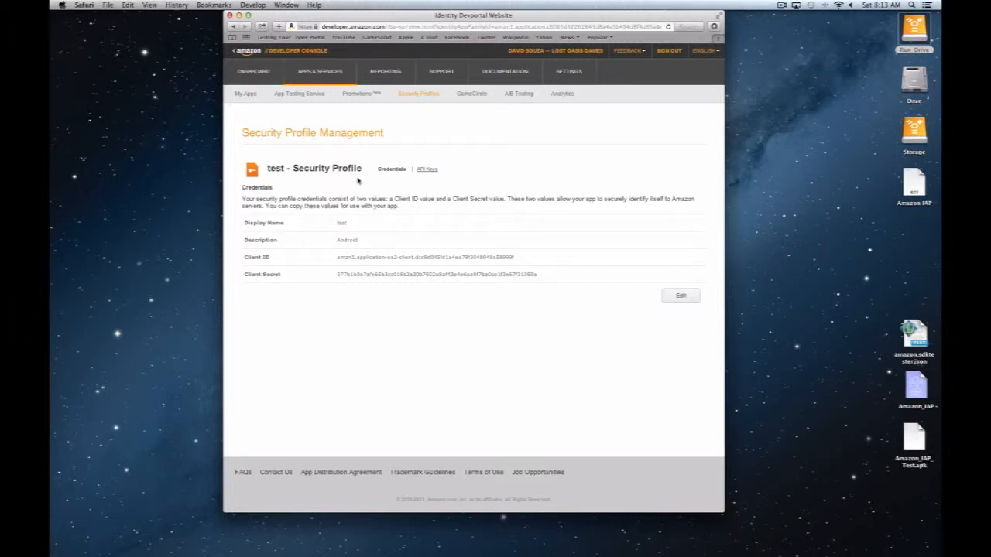
pyautogui.click(428, 171)
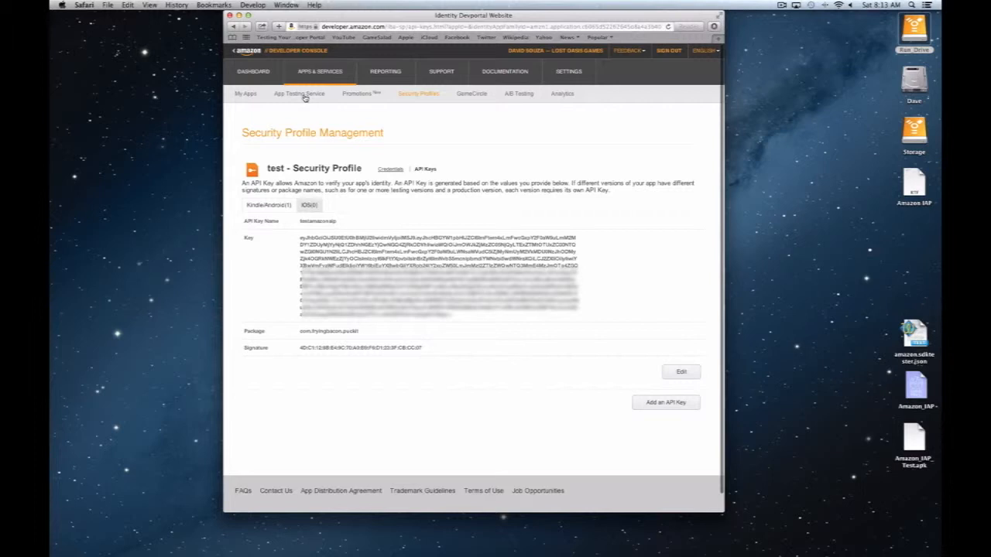
# Step: Open the Puck It app's security profile options, choose fryingbacon but cancel applying it, and close the Developer Console window
pyautogui.click(245, 94)
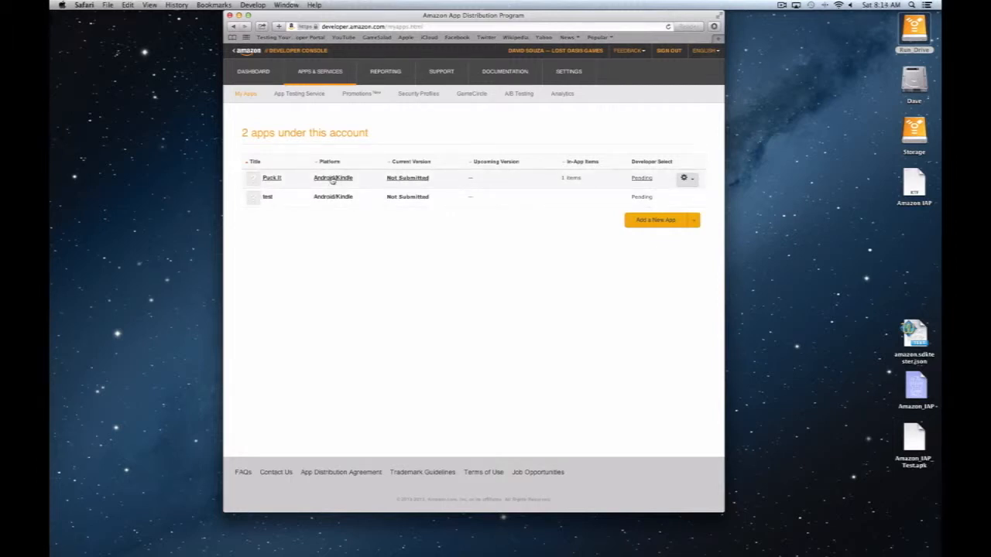
pyautogui.click(275, 179)
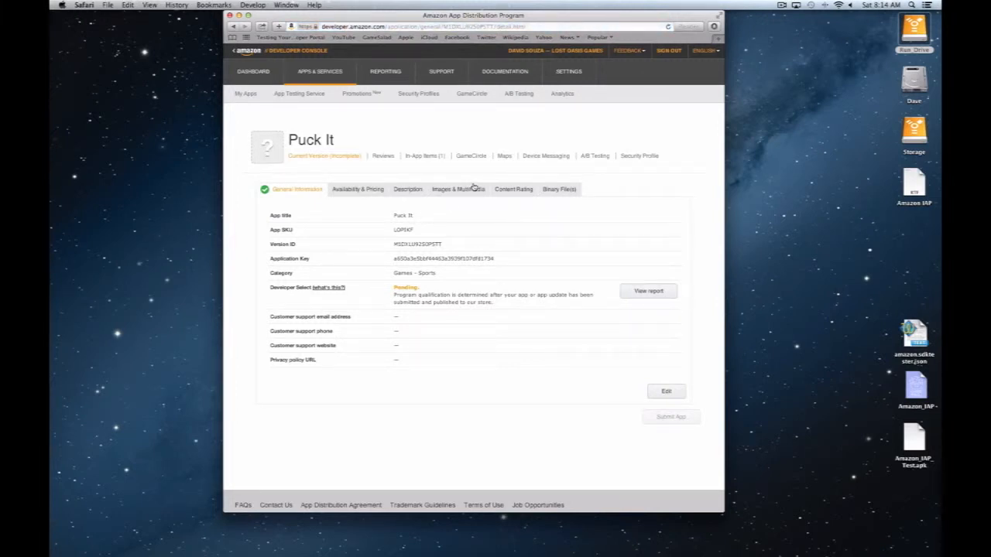
pyautogui.click(636, 157)
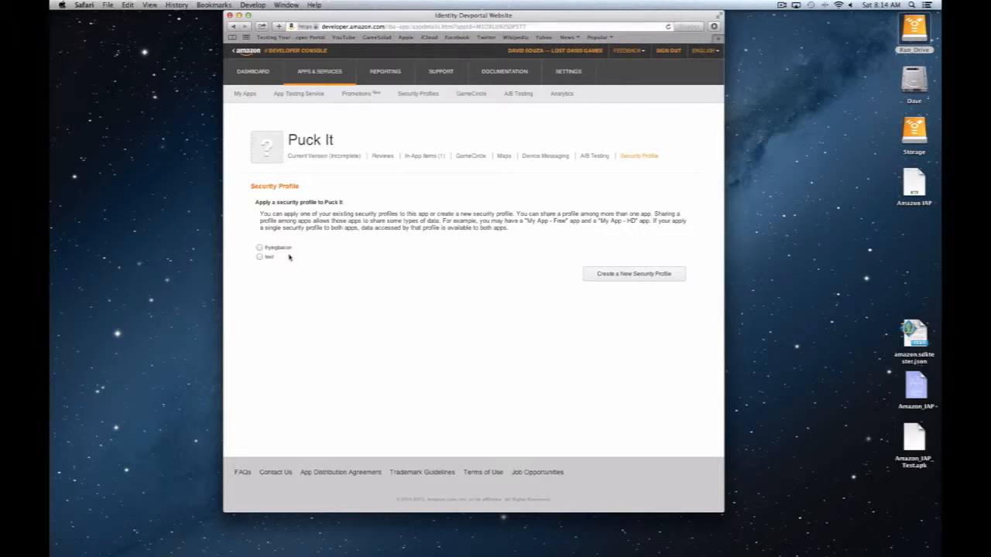
pyautogui.click(260, 248)
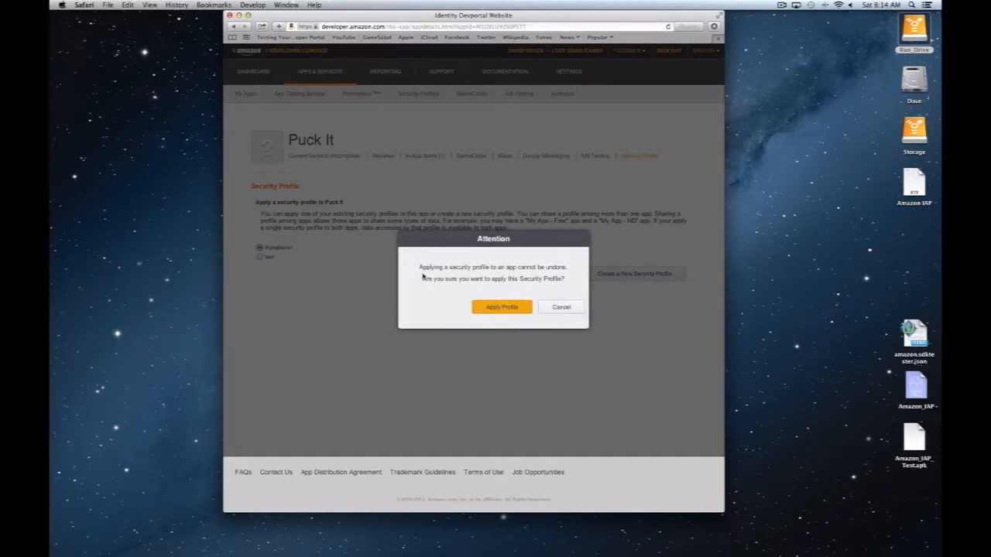
pyautogui.click(561, 308)
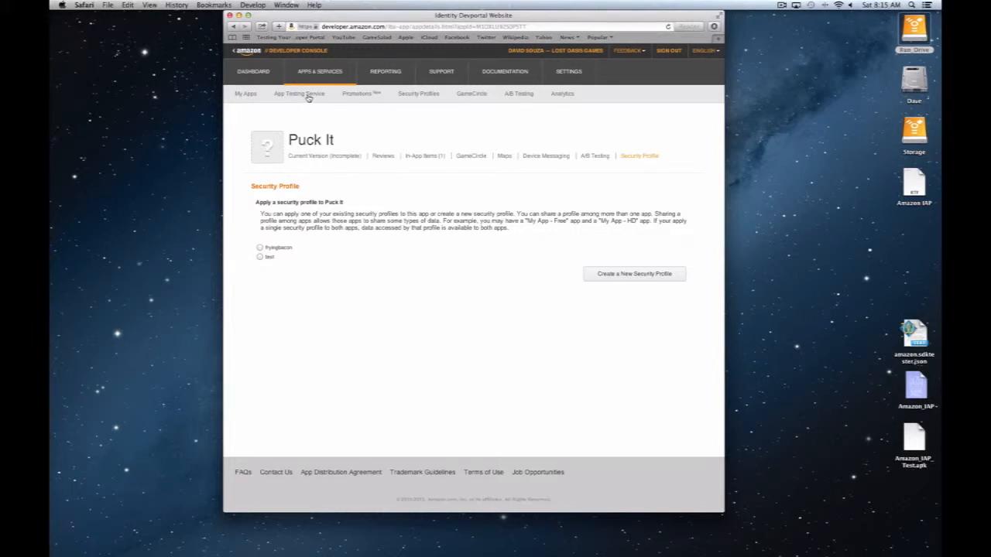
pyautogui.click(309, 97)
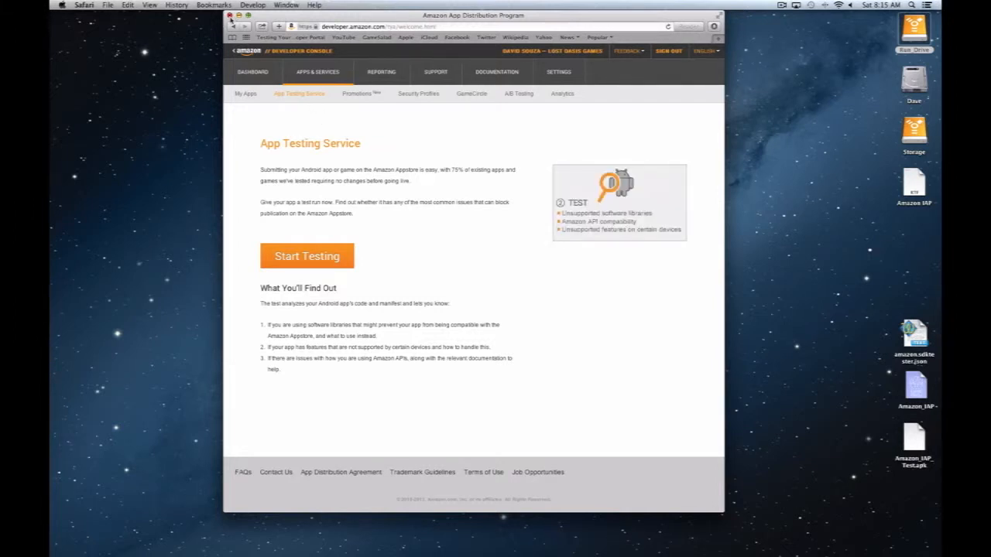
pyautogui.click(229, 15)
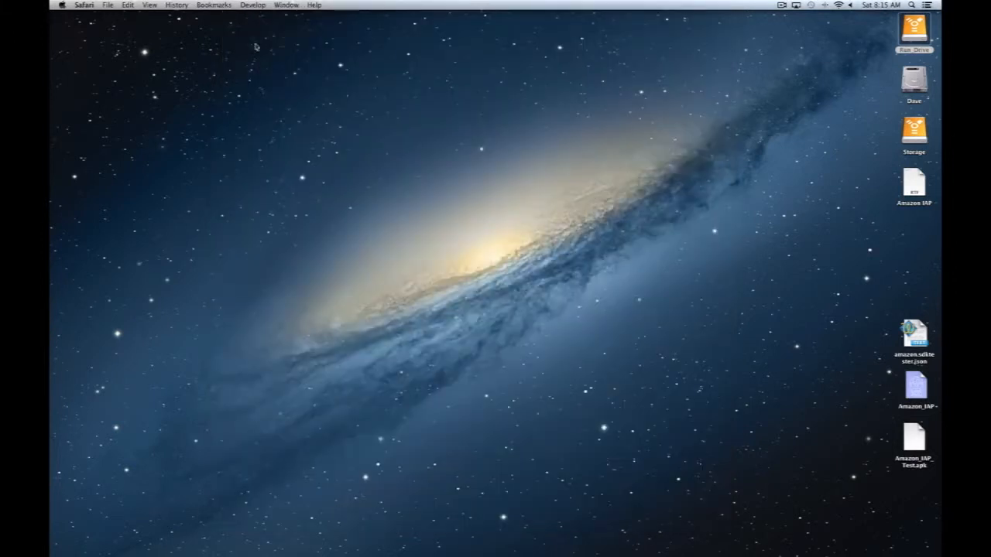
# Step: Open the Amazon_IAP project from the desktop in GameSalad and show its Initial Scene in an enlarged window
pyautogui.doubleClick(915, 391)
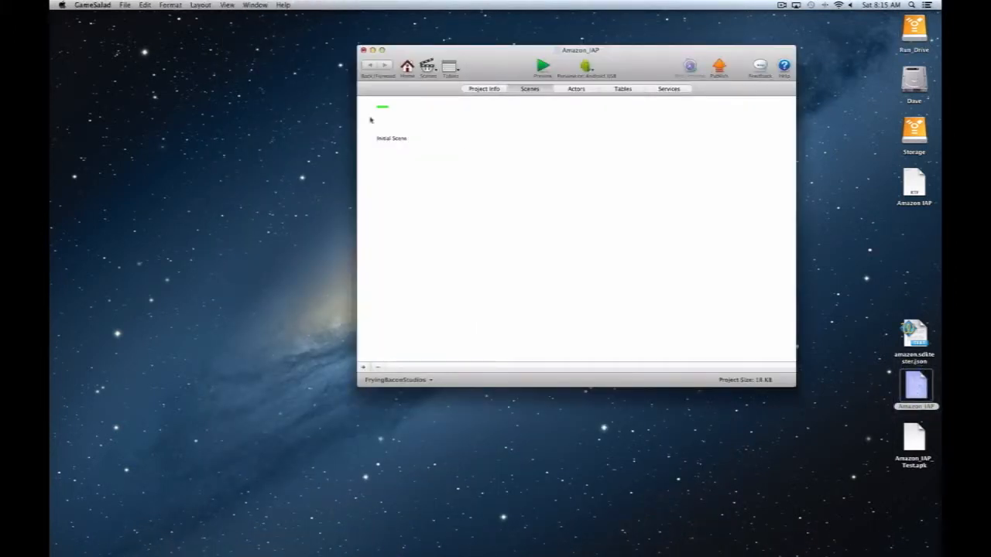
pyautogui.doubleClick(384, 113)
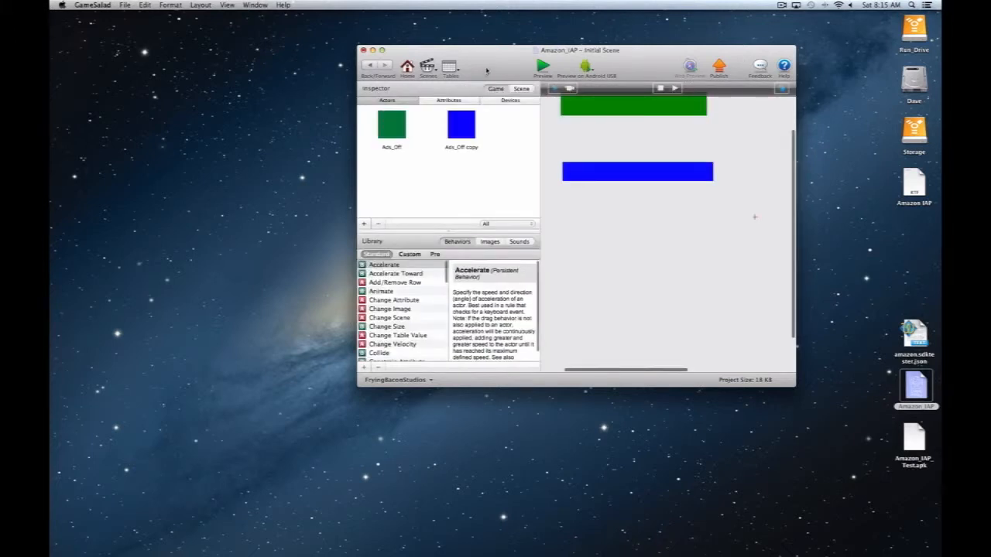
pyautogui.click(382, 50)
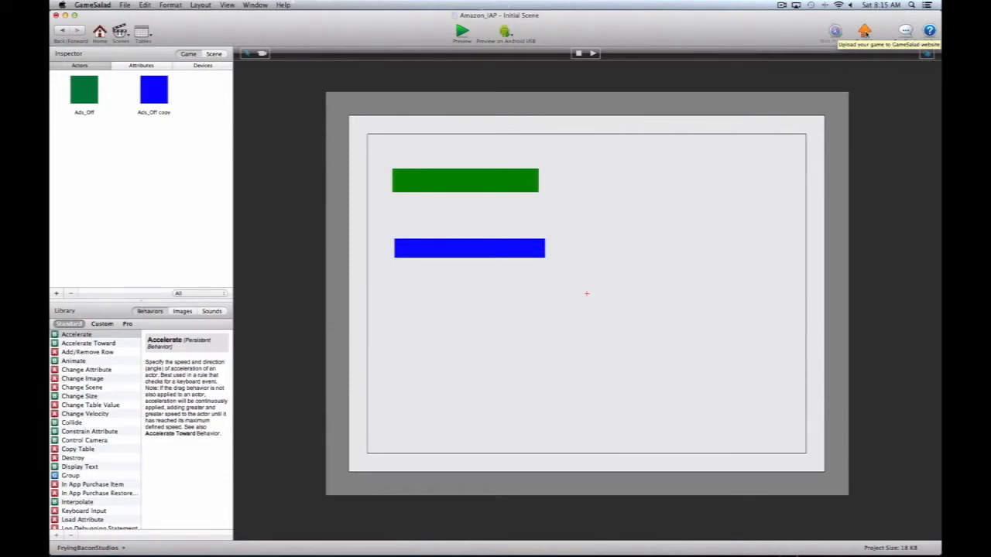
# Step: Publish the project to the GameSalad website as an update of the existing game Amazon_IAP_Test
pyautogui.click(864, 31)
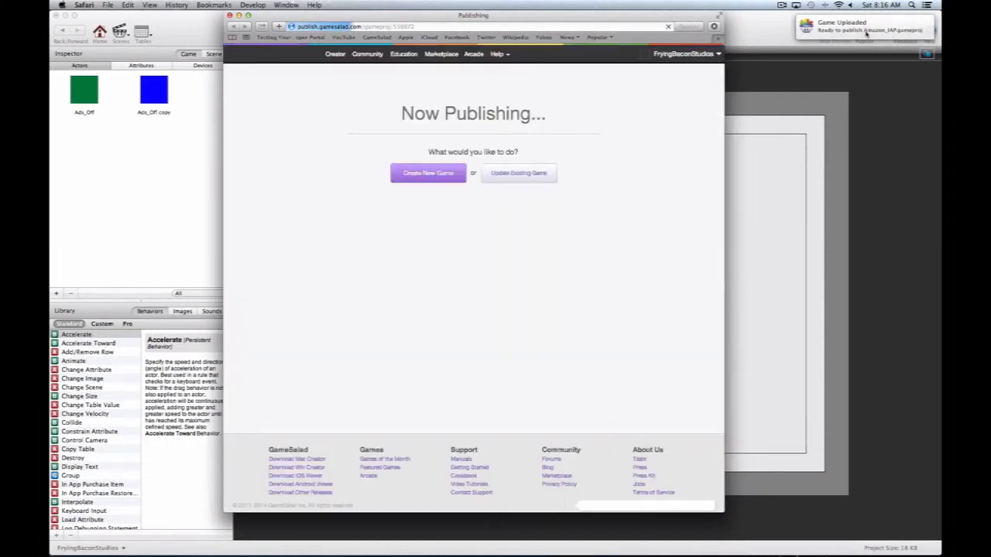
pyautogui.click(516, 174)
pyautogui.click(420, 187)
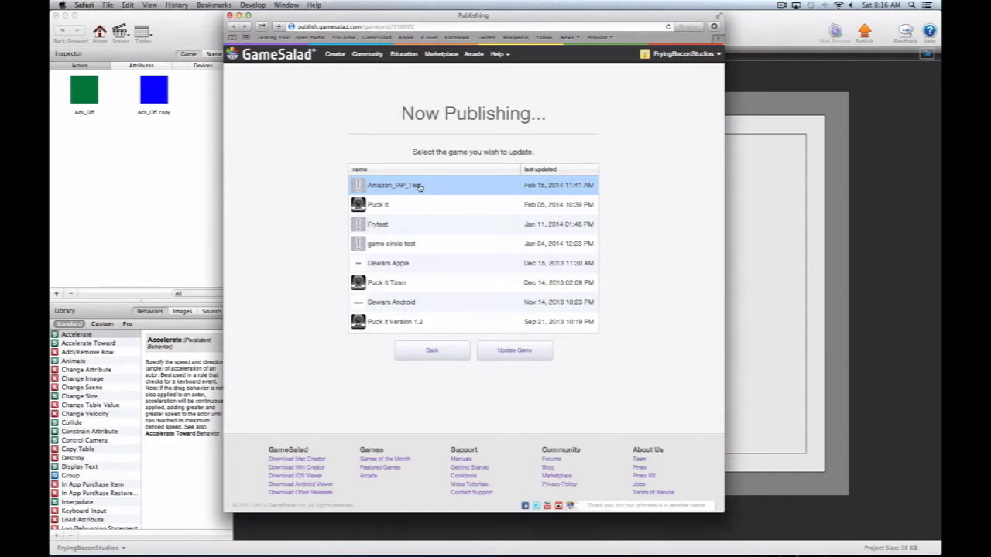
pyautogui.click(503, 354)
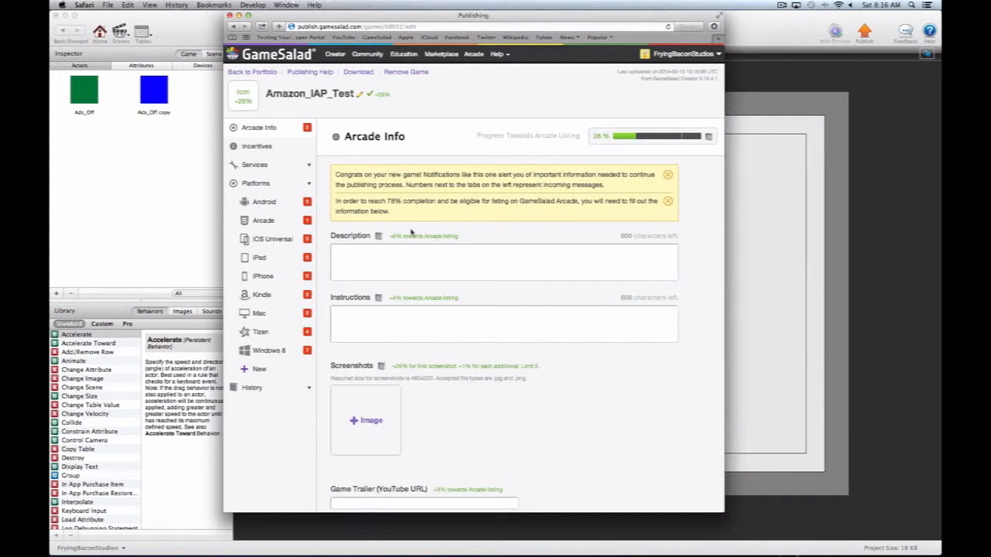
# Step: Examine the game's Android platform settings, including the package name and the Amazon in-app purchase option under Service Configuration
pyautogui.click(283, 205)
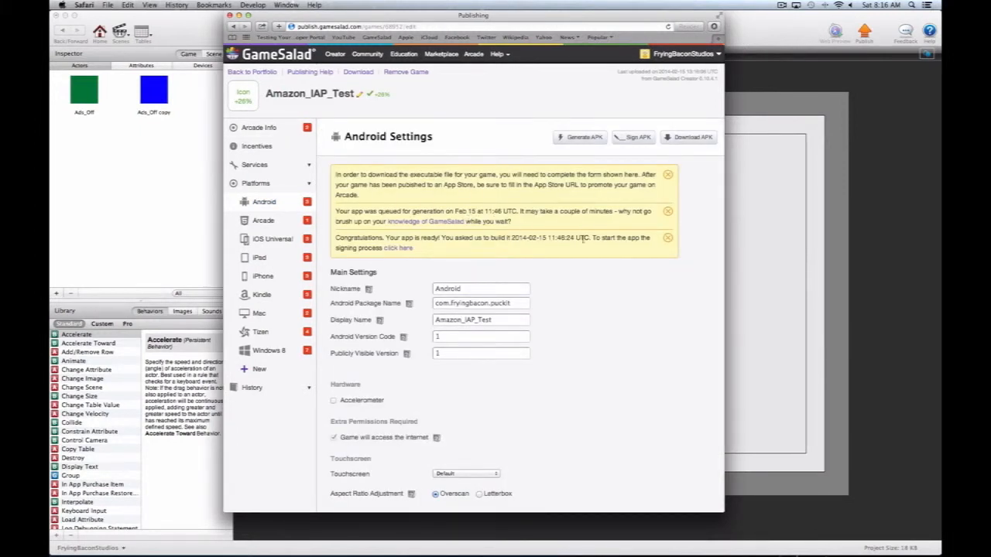
pyautogui.scroll(-10, 582, 239)
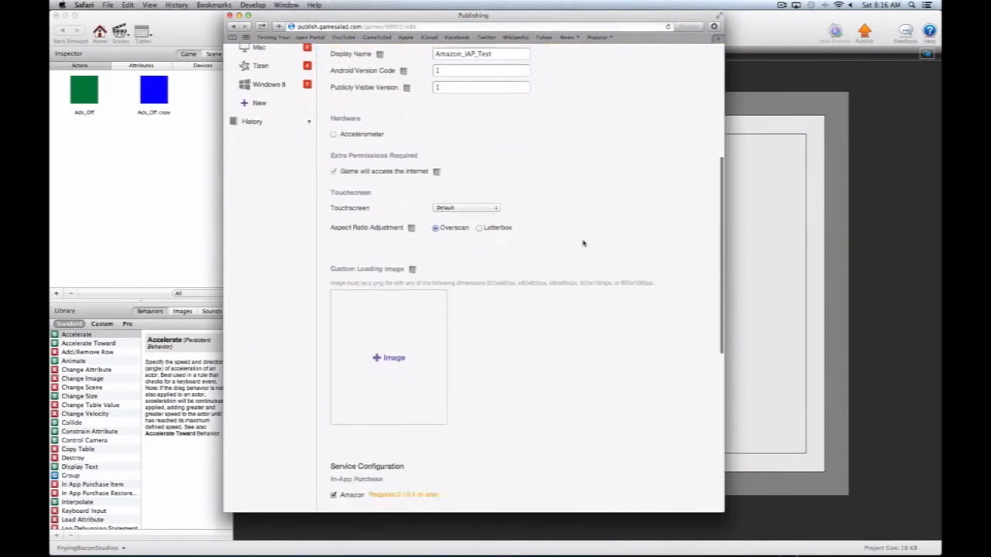
pyautogui.scroll(-8, 583, 243)
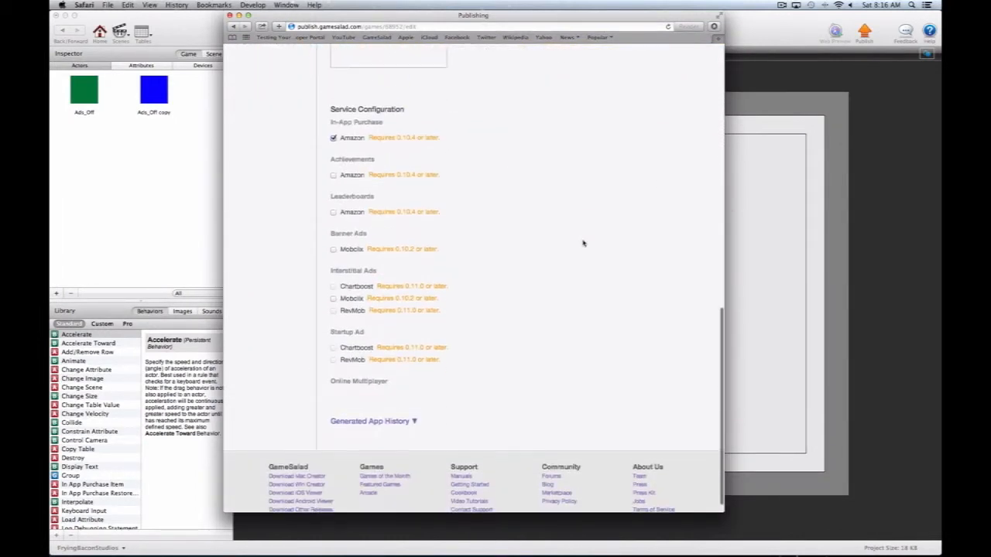
pyautogui.scroll(9, 583, 243)
pyautogui.scroll(5, 582, 241)
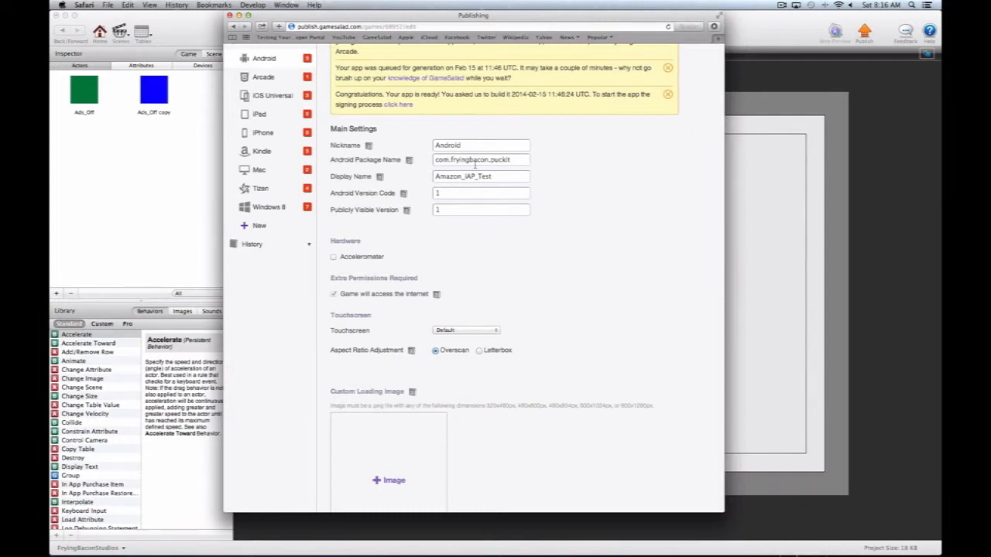
pyautogui.hscroll(1, 480, 163)
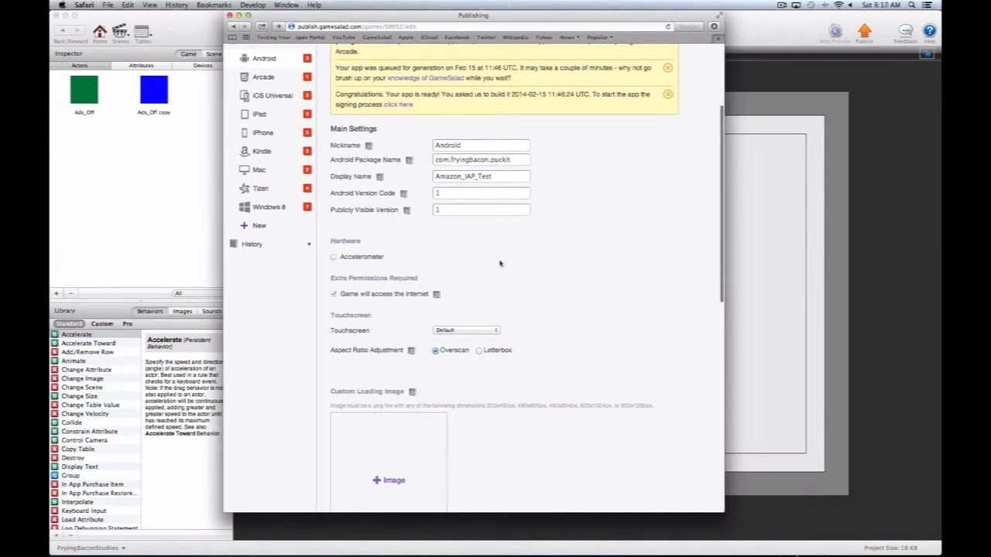
pyautogui.scroll(-5, 499, 264)
pyautogui.scroll(-3, 500, 264)
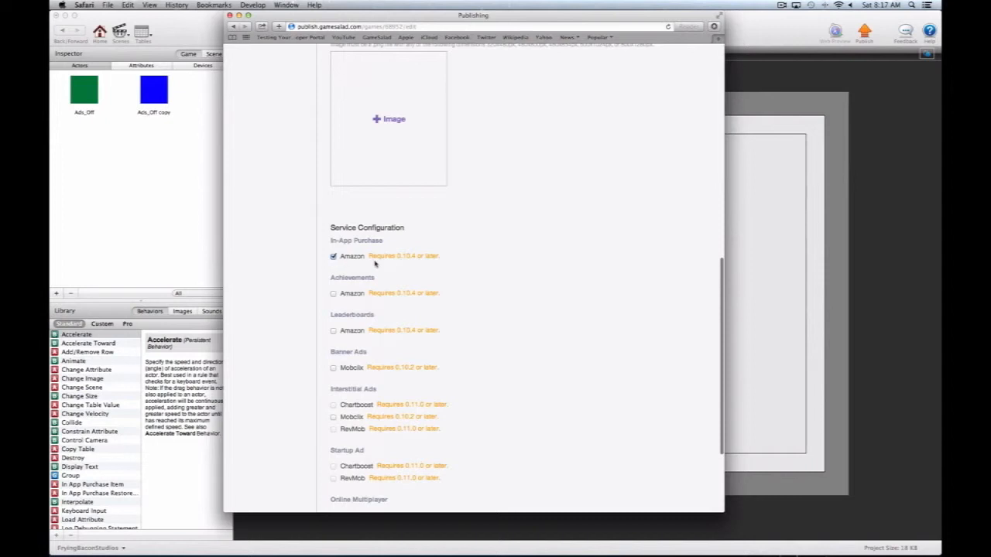
pyautogui.scroll(10, 513, 238)
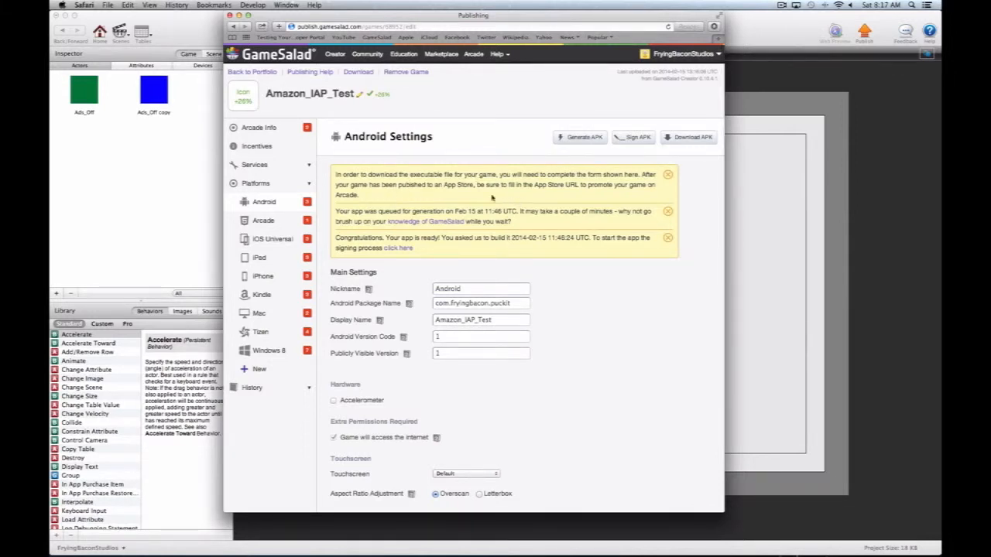
# Step: Examine the Android and Kindle API key fields in the game's Amazon service settings, and close the publishing page after returning to the Android settings
pyautogui.click(255, 166)
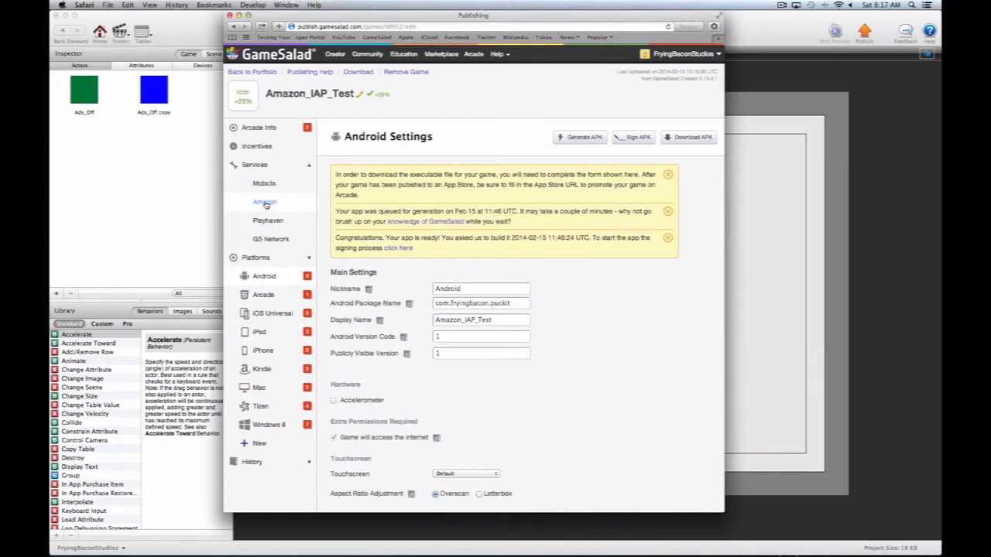
pyautogui.click(265, 203)
pyautogui.scroll(-5, 575, 269)
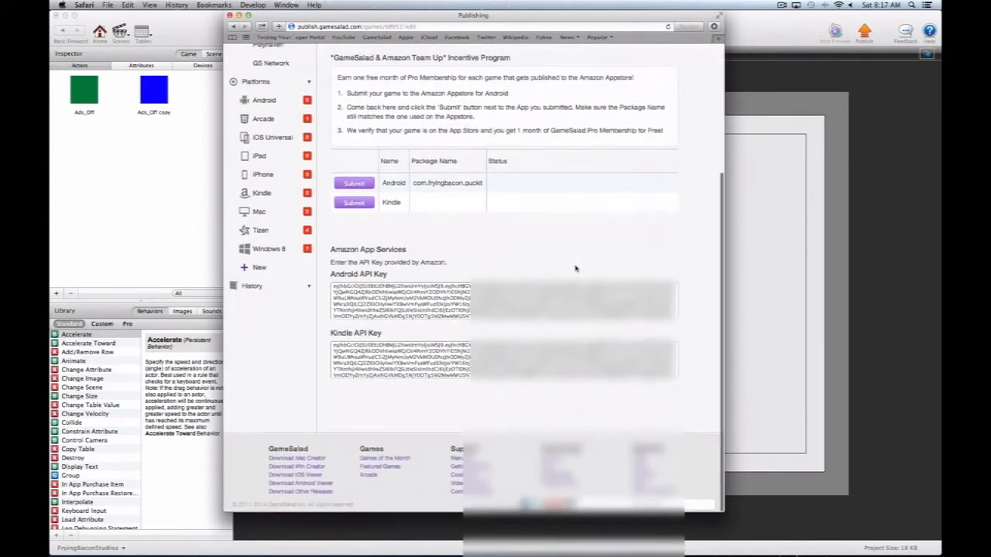
pyautogui.scroll(5, 576, 269)
pyautogui.scroll(-5, 472, 278)
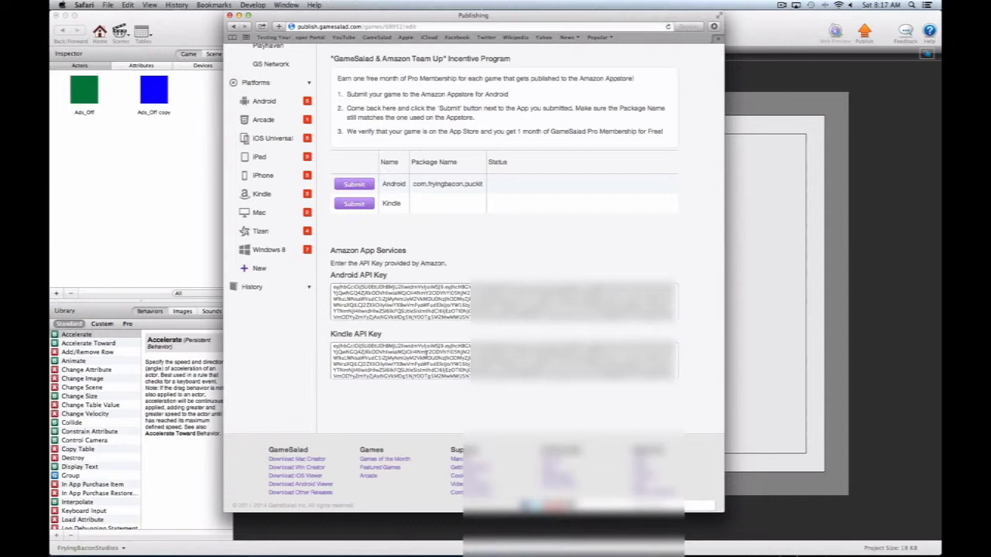
pyautogui.scroll(-2, 427, 353)
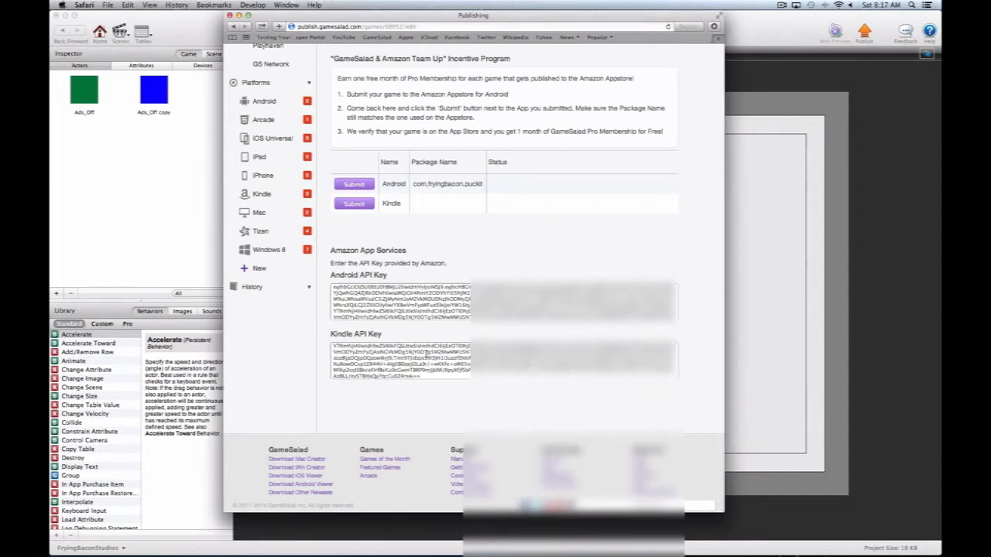
pyautogui.scroll(5, 426, 353)
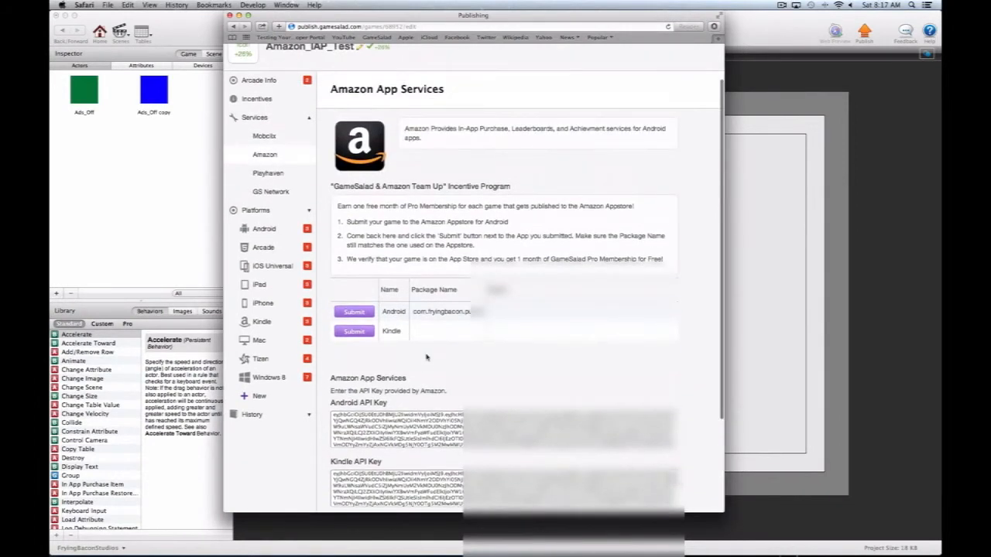
pyautogui.scroll(-5, 427, 353)
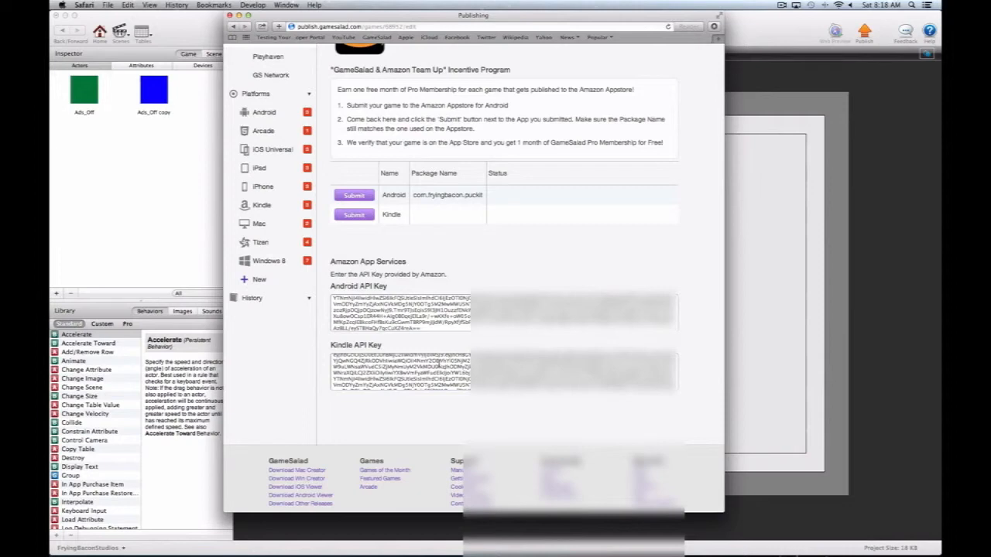
pyautogui.scroll(5, 440, 363)
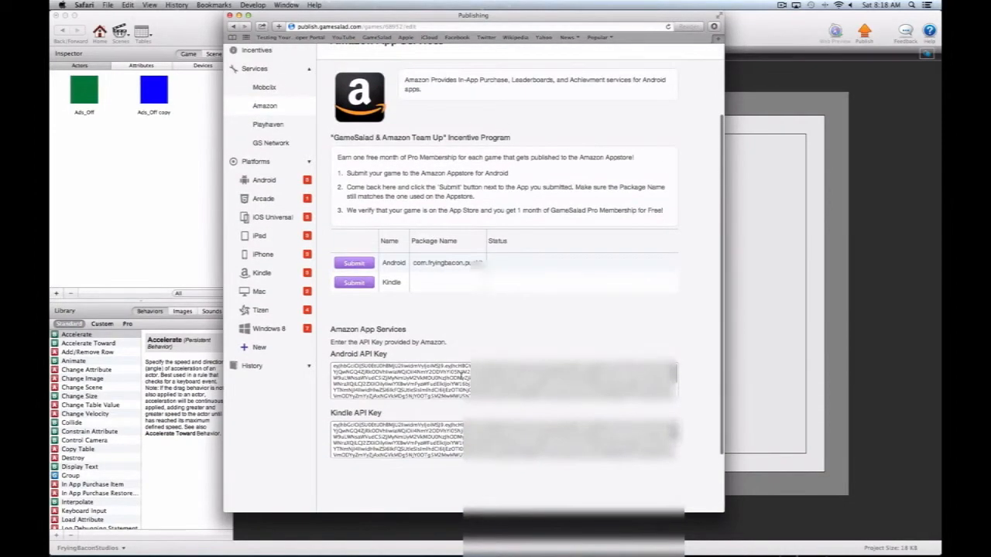
pyautogui.scroll(-3, 462, 375)
pyautogui.scroll(5, 461, 374)
pyautogui.scroll(-5, 461, 375)
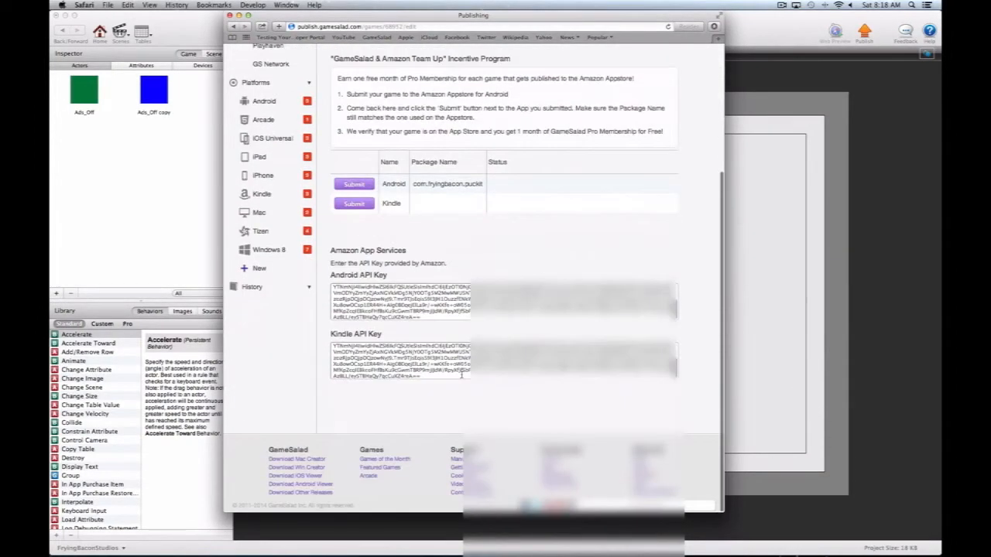
pyautogui.scroll(5, 461, 375)
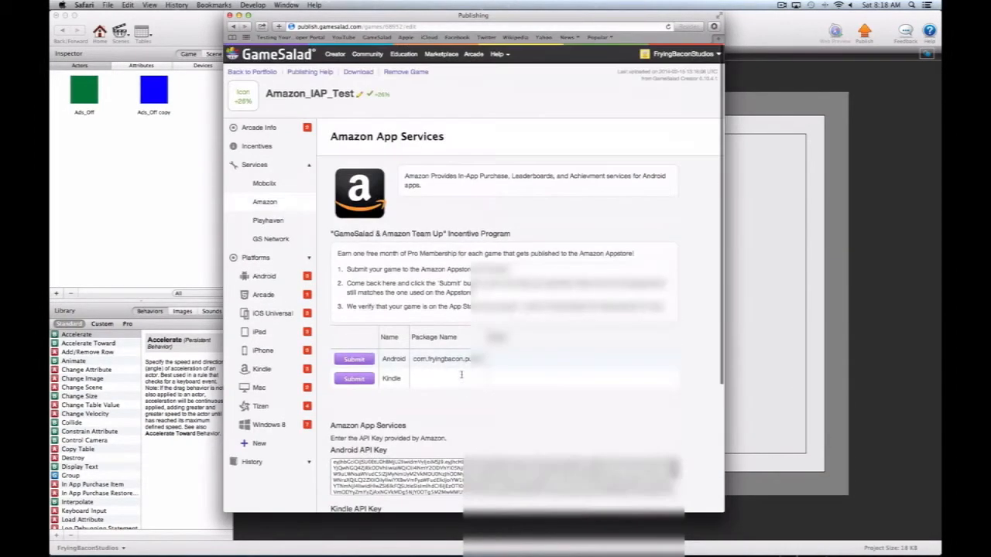
pyautogui.click(279, 277)
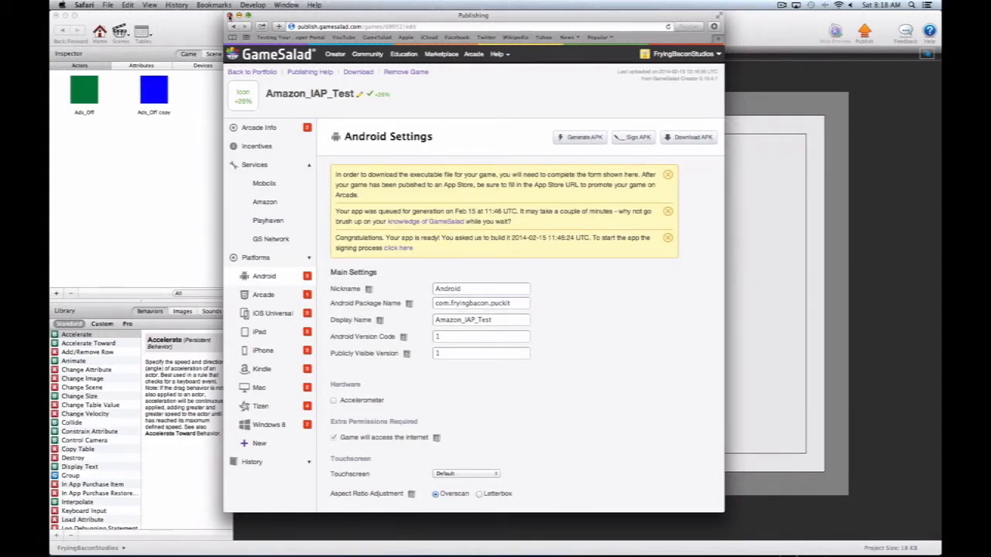
pyautogui.click(229, 16)
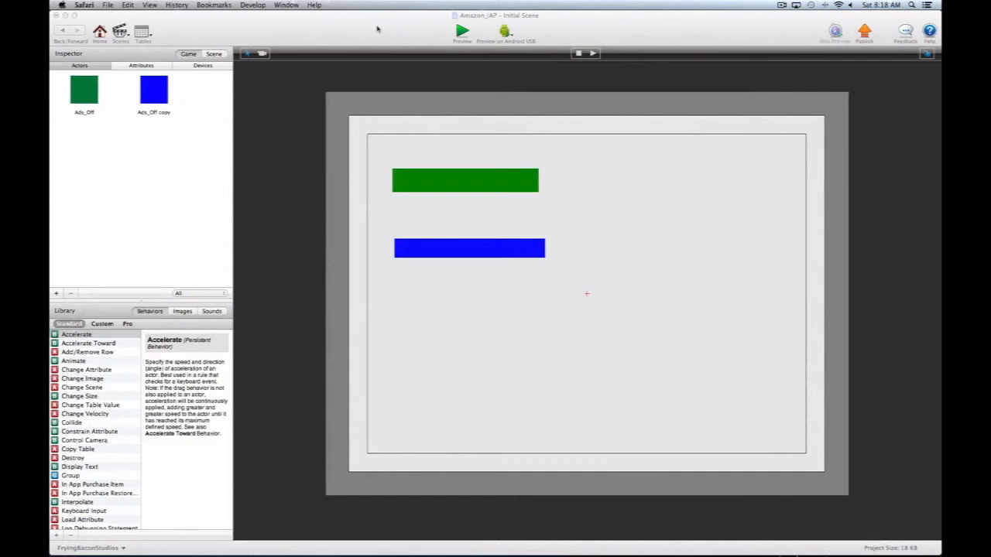